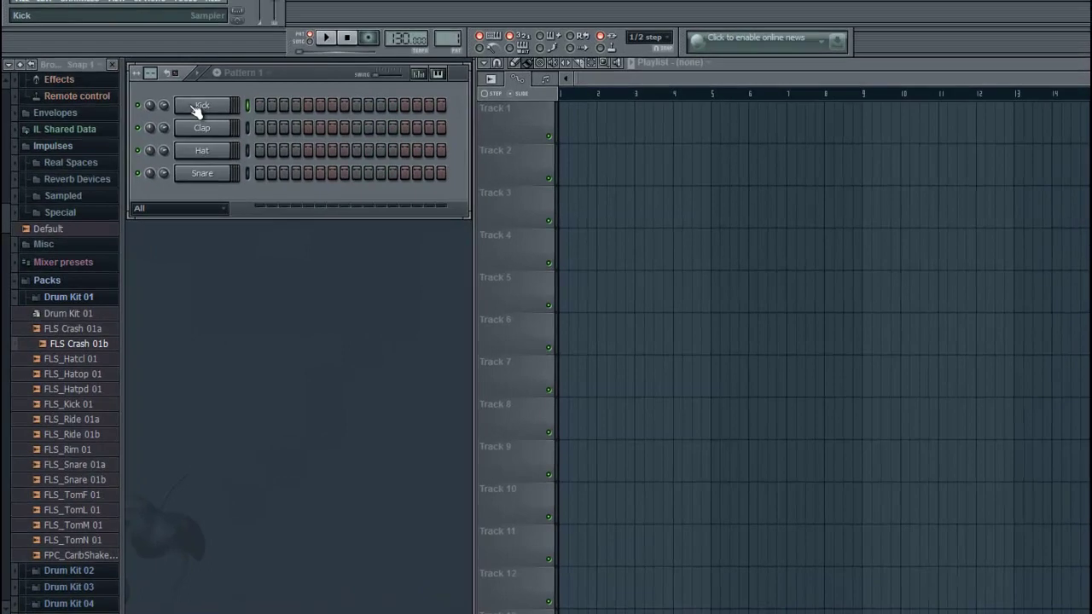
Insert a Harmless synth channel above the four drum channels, opening its editor.
right_click(226, 123)
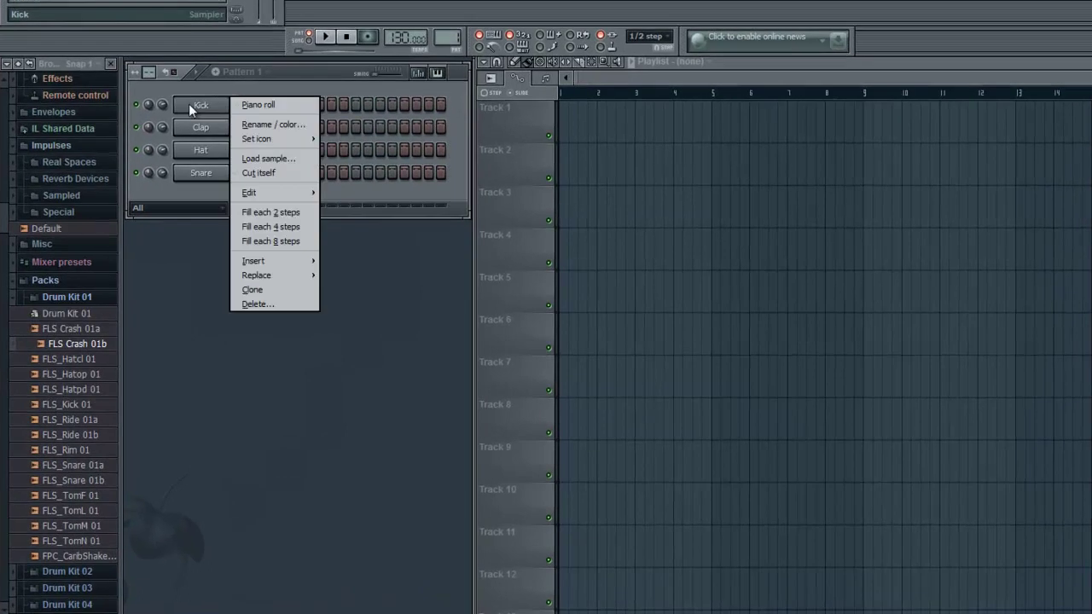
mouse_move(253, 261)
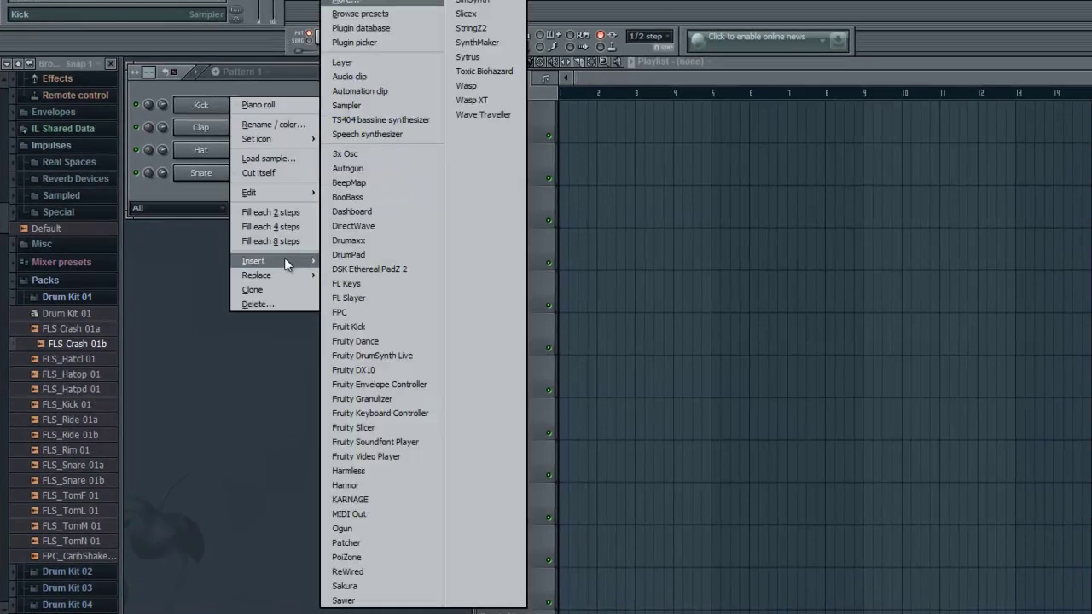
click(190, 305)
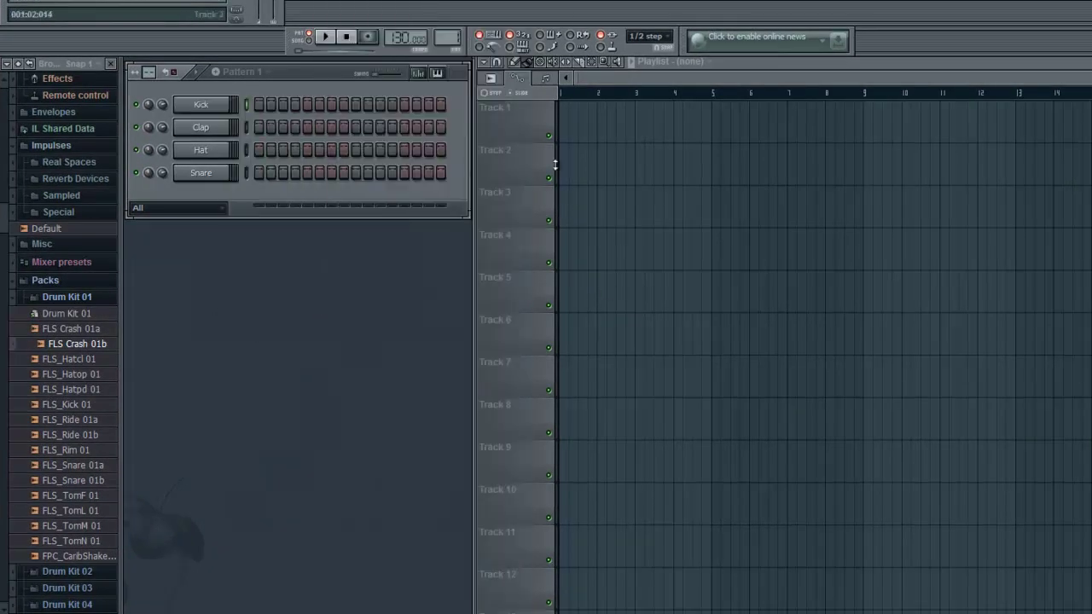
right_click(204, 105)
mouse_move(254, 260)
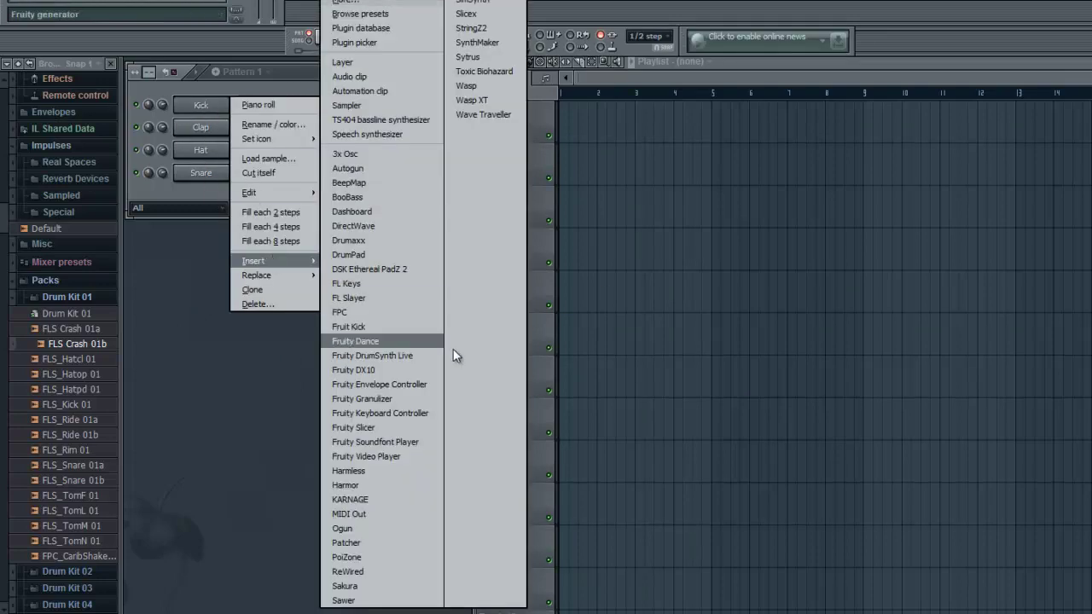
click(381, 476)
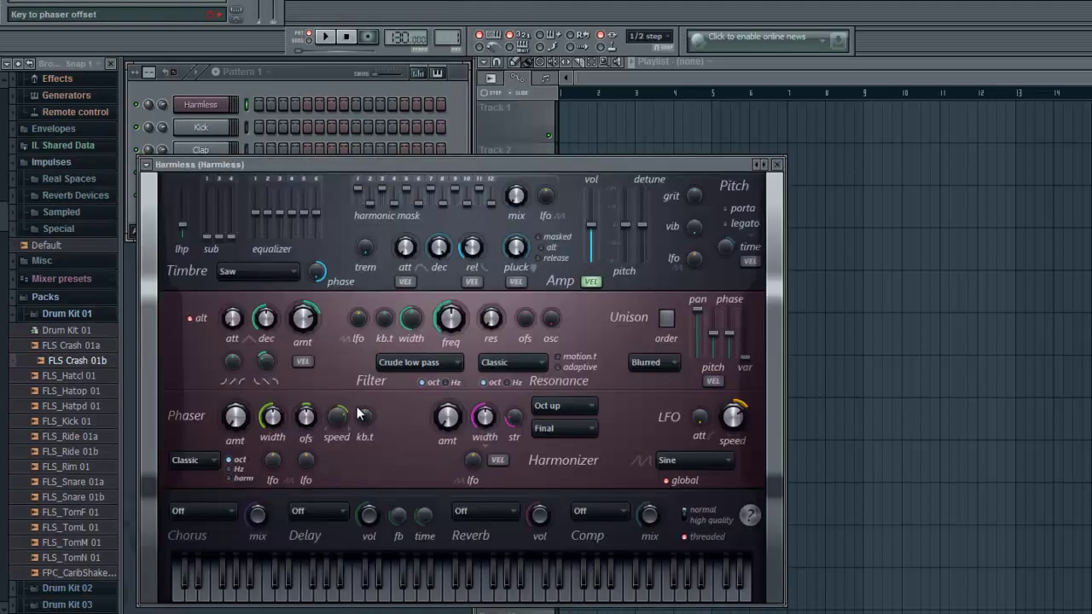
Load the Reckless DnB FG preset into Harmless and preview it.
click(147, 164)
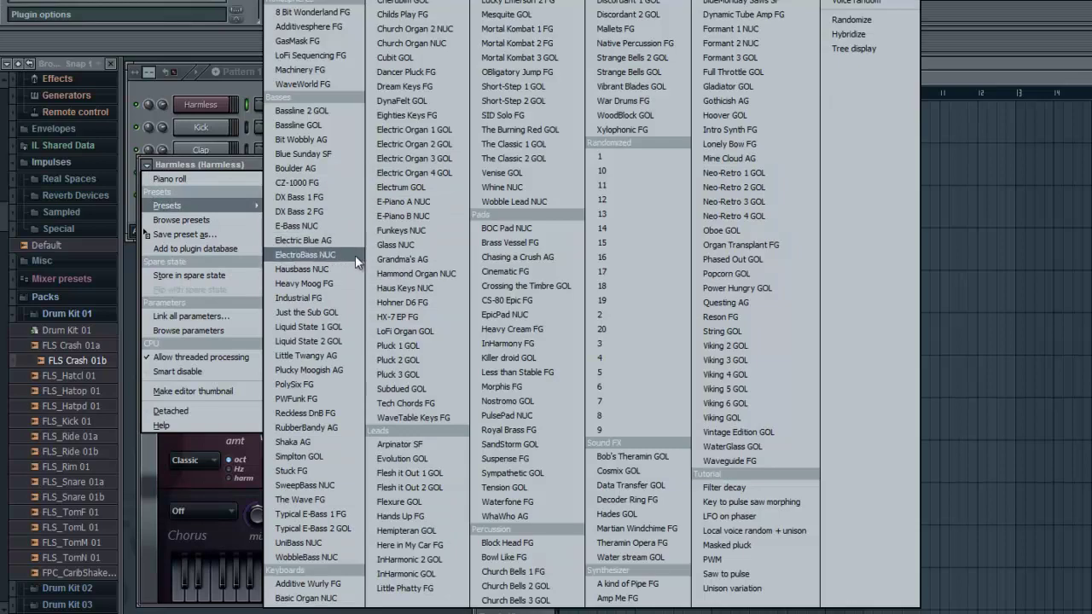
mouse_move(167, 206)
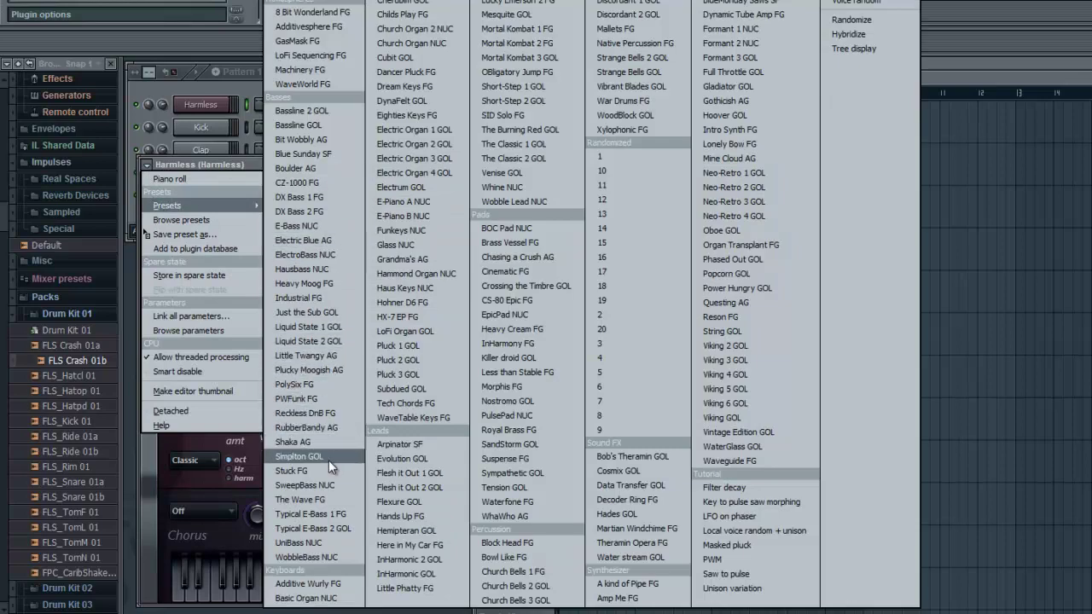
click(311, 416)
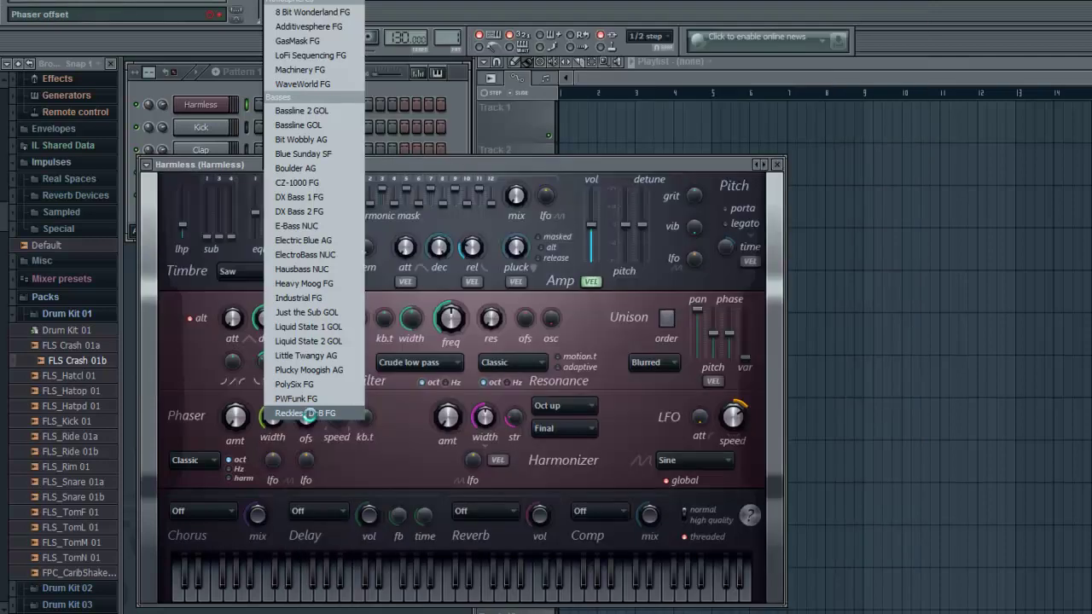
click(332, 588)
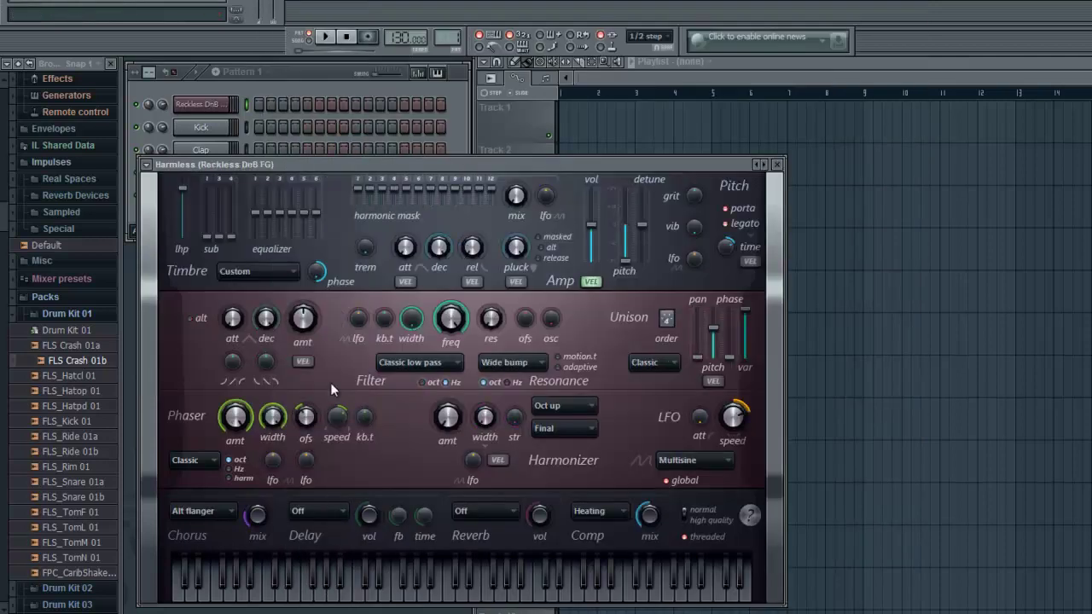
Turn the Harmless chorus off and set the LFO shape to saw, previewing each change.
click(232, 512)
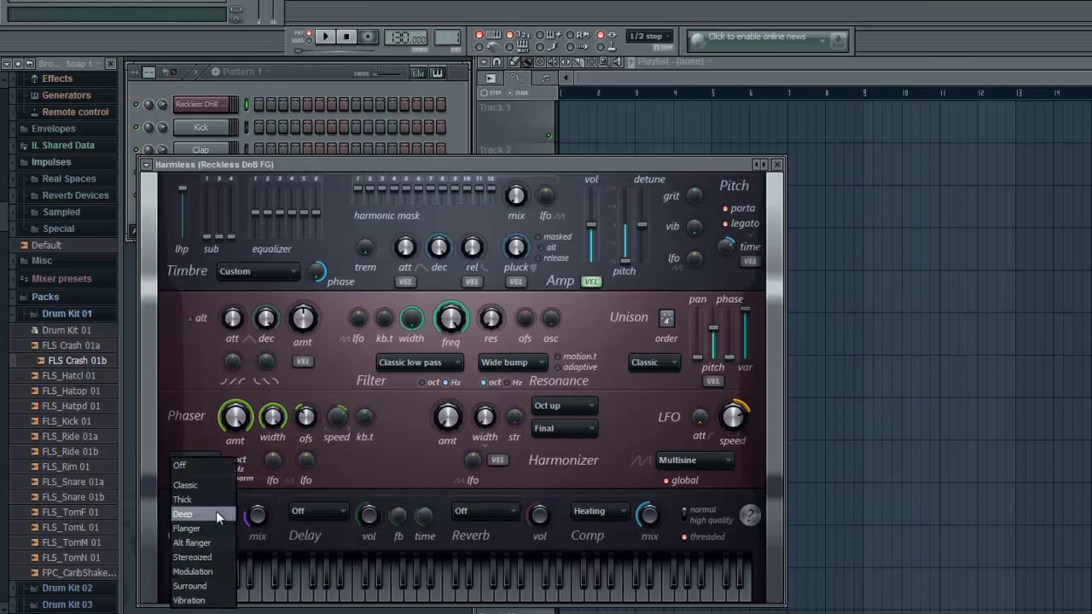
click(213, 466)
click(352, 589)
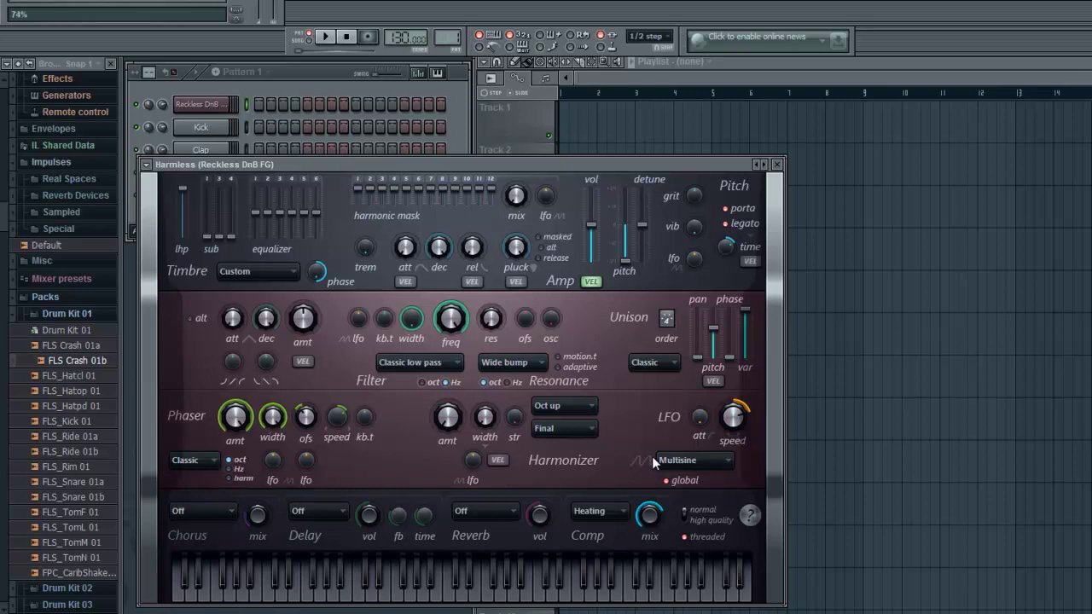
click(702, 463)
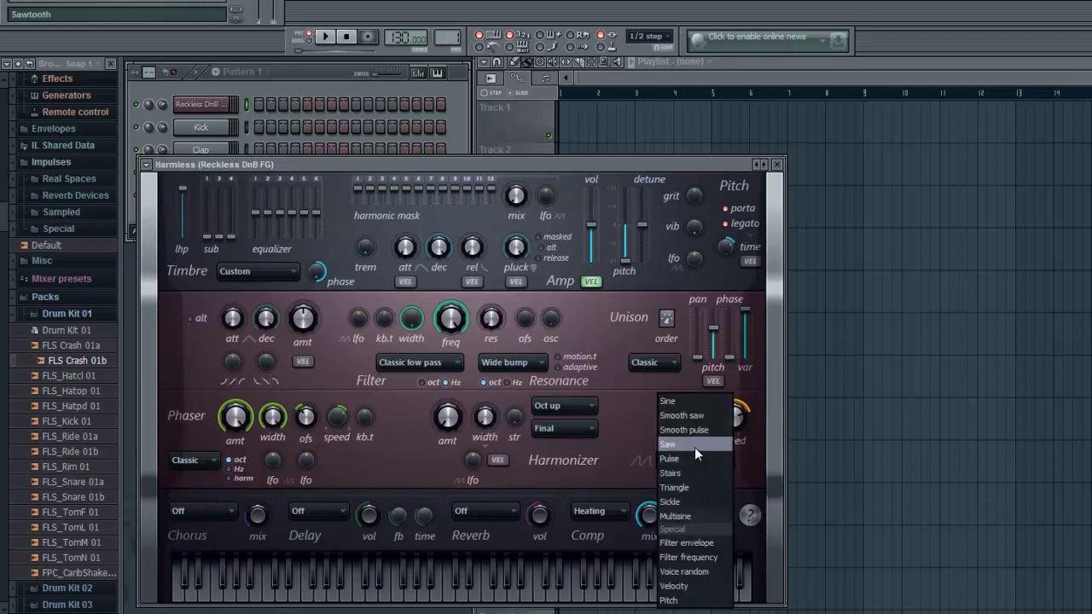
click(695, 445)
click(363, 593)
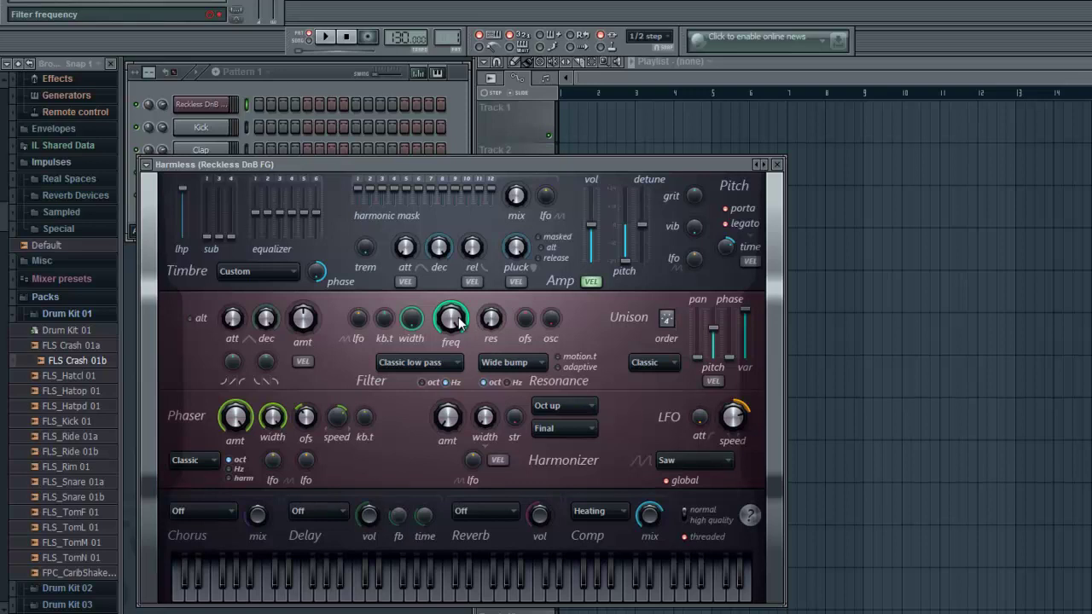
Raise the Harmless Filter freq knob until it reads about 70%.
drag(461, 323, 461, 307)
In the Reckless DnB piano roll, draw C4, C#4 and F#4 notes with adjusted lengths.
click(778, 166)
right_click(213, 106)
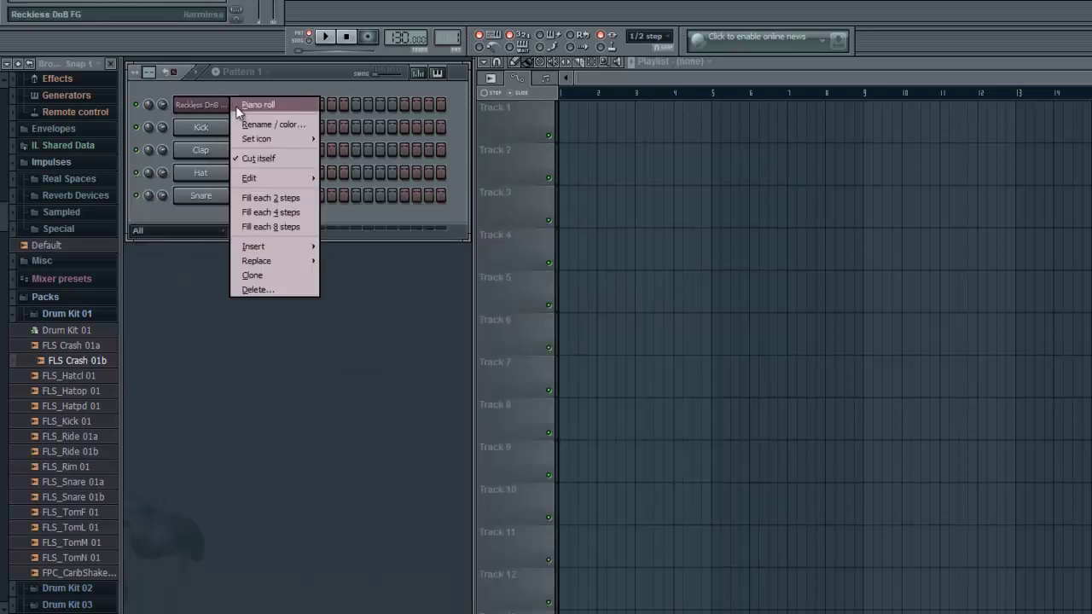
click(256, 105)
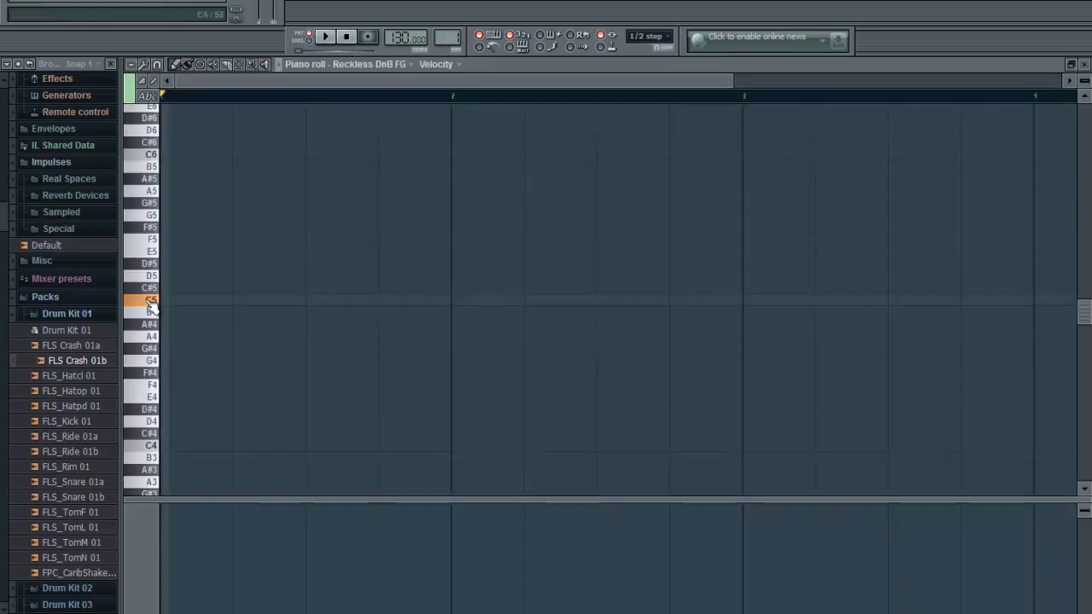
click(166, 446)
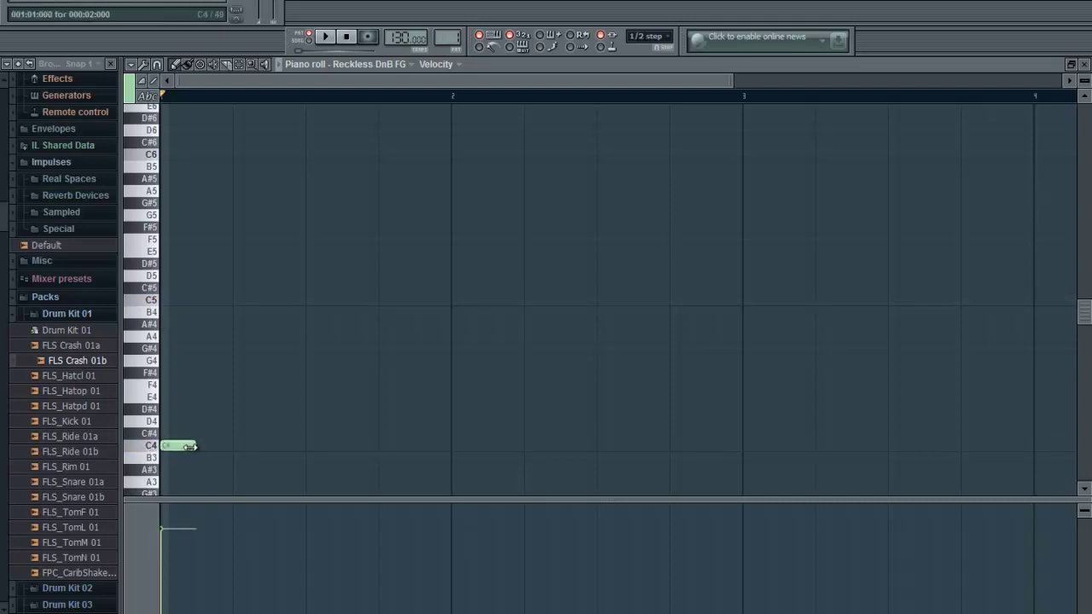
drag(190, 446, 305, 447)
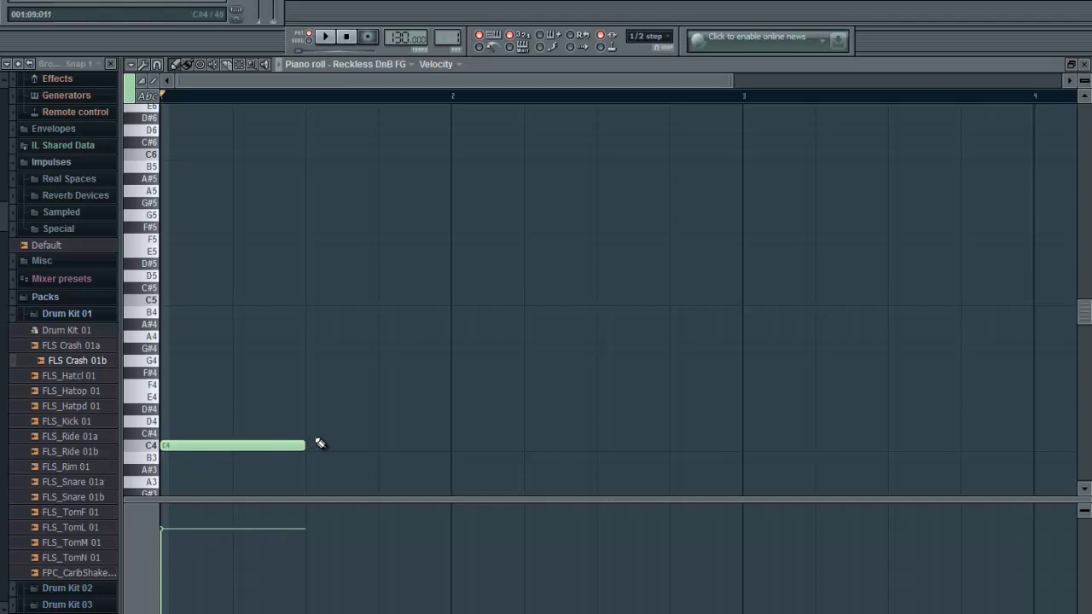
click(310, 435)
drag(449, 433, 378, 433)
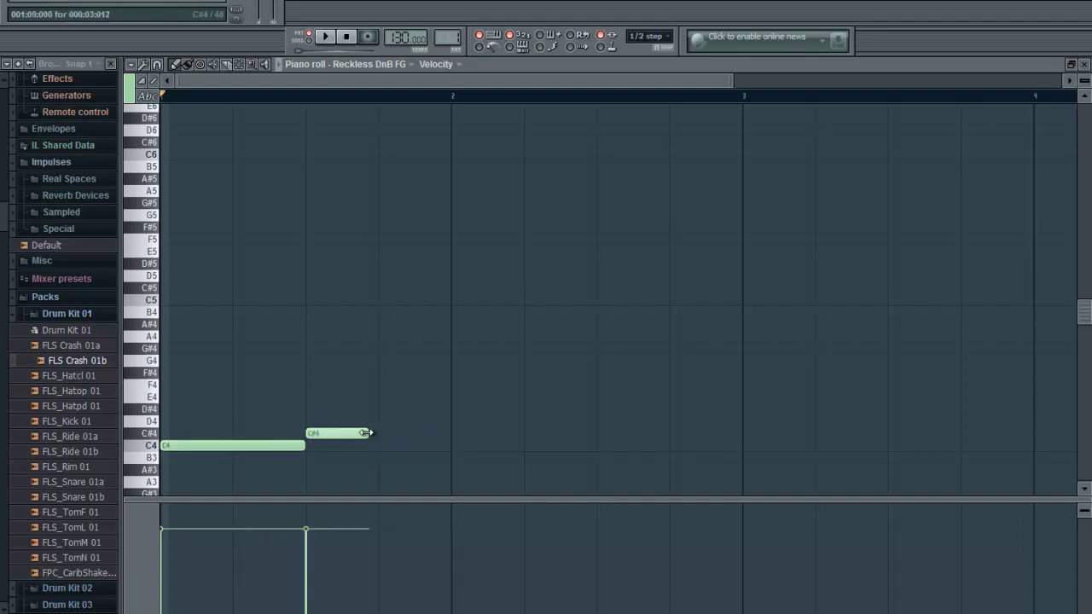
click(381, 373)
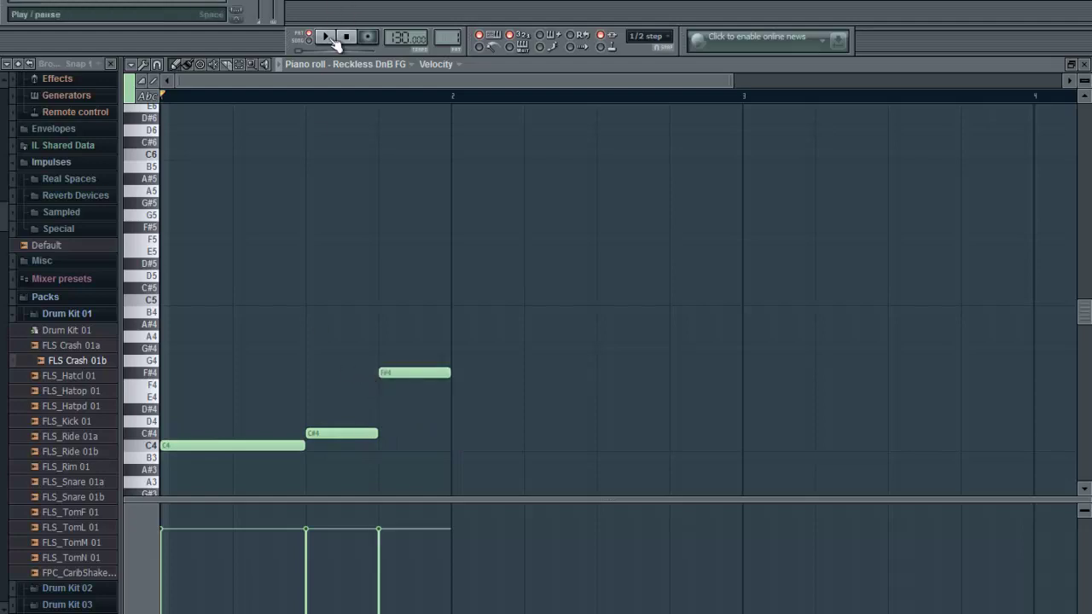
Play the three-note bass line twice to check it, then close the piano roll.
click(327, 38)
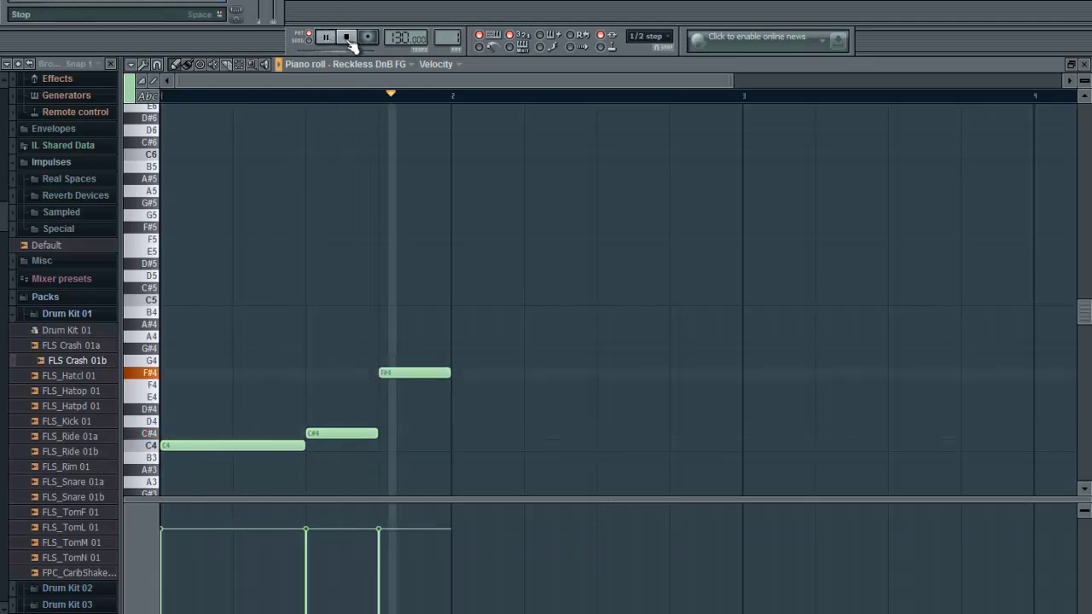
click(348, 38)
click(325, 37)
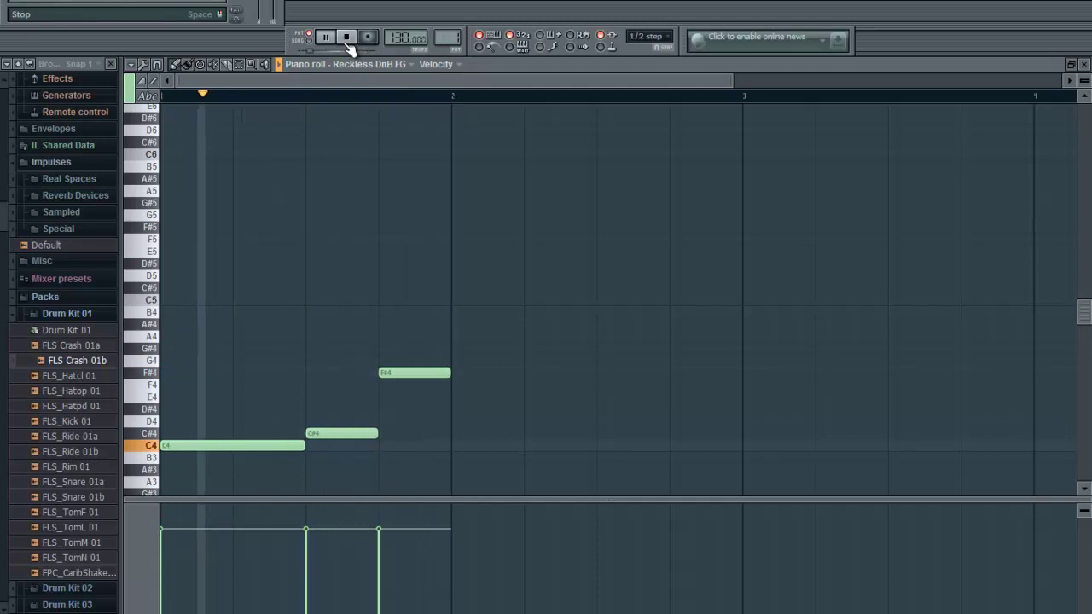
click(347, 38)
click(1084, 64)
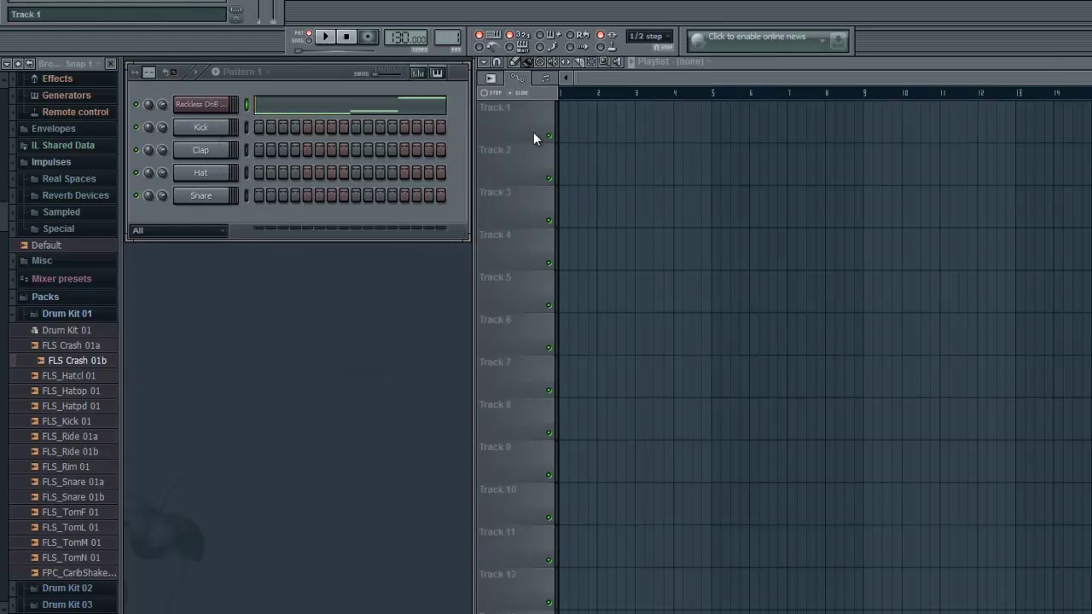
Place three Pattern 1 clips at bars 1–3 of Track 1.
click(565, 124)
click(587, 145)
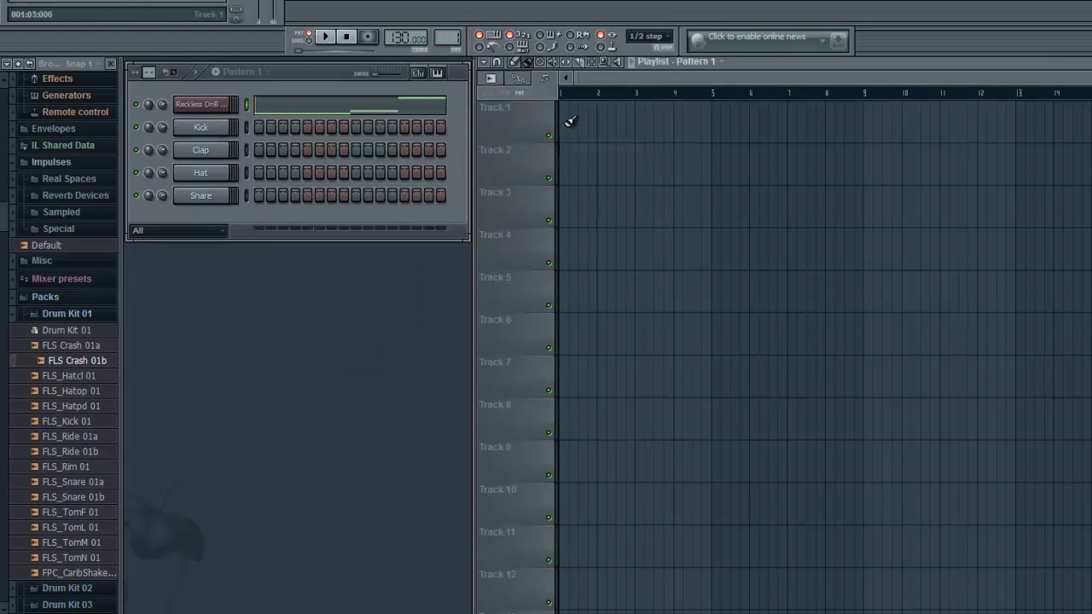
click(562, 120)
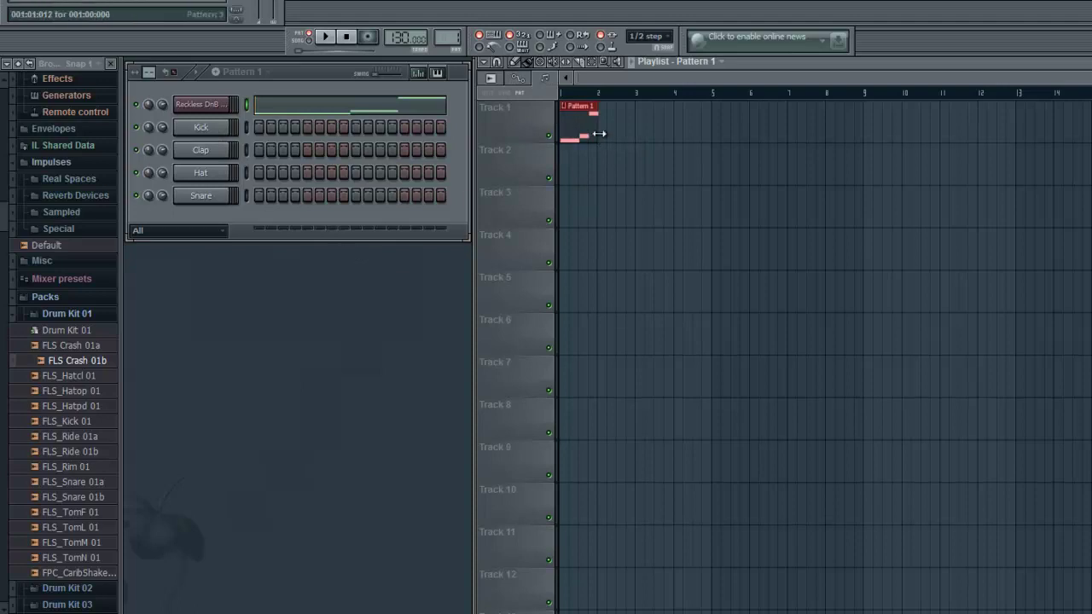
click(607, 130)
click(645, 131)
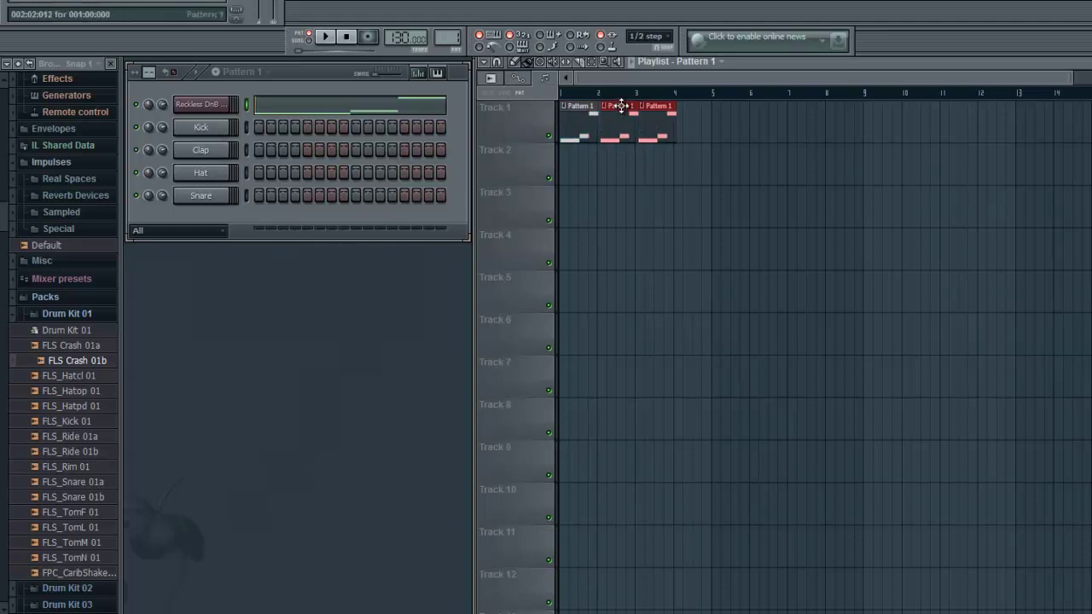
Set snap to Cell, paint three more Pattern 1 clips, and play the song.
click(657, 36)
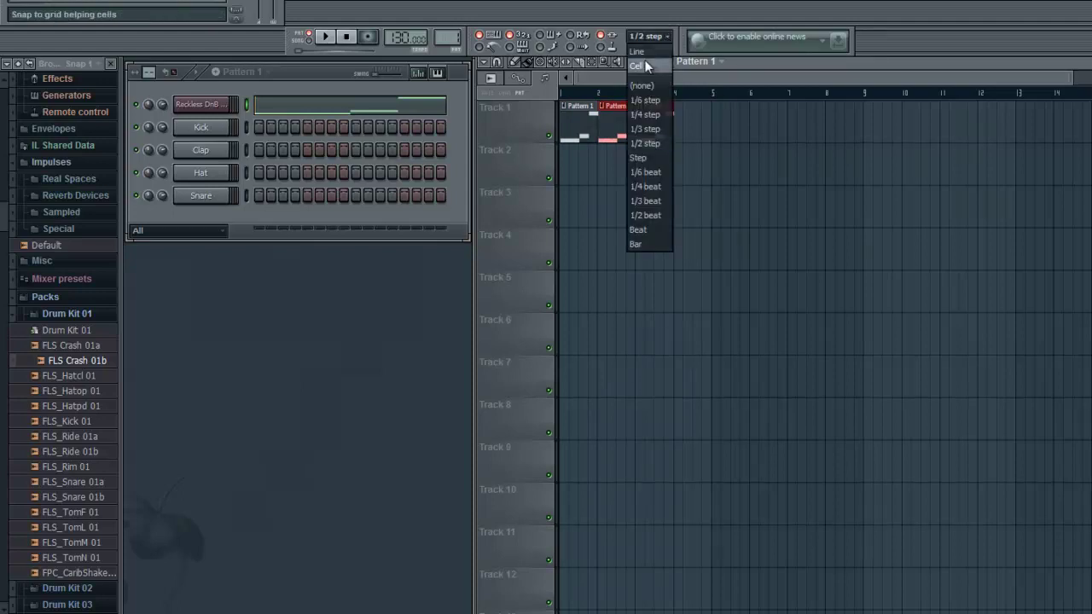
click(644, 61)
drag(683, 132, 790, 126)
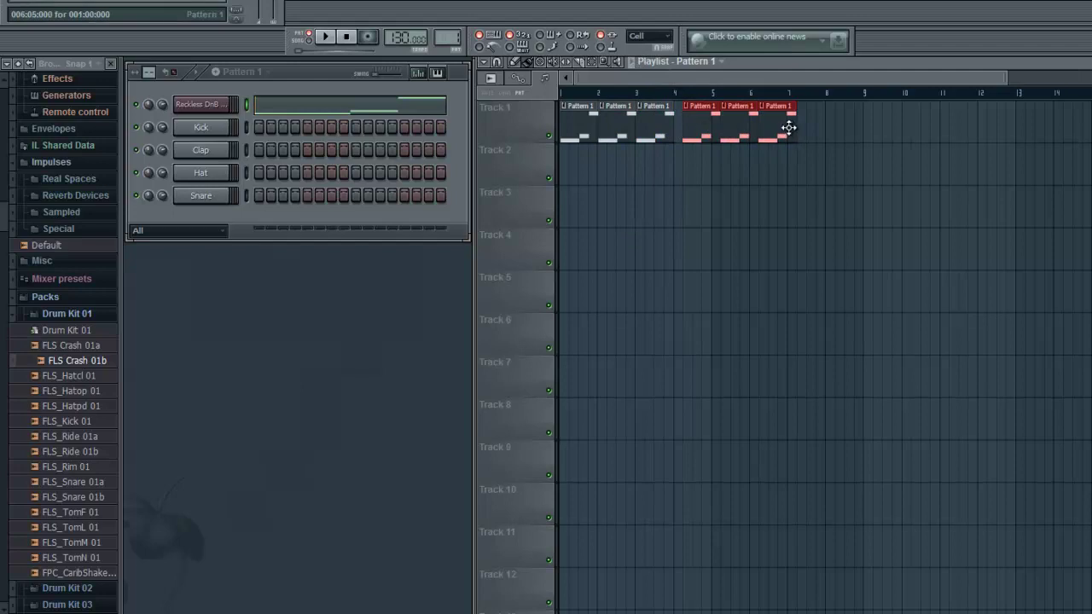
drag(740, 107, 731, 106)
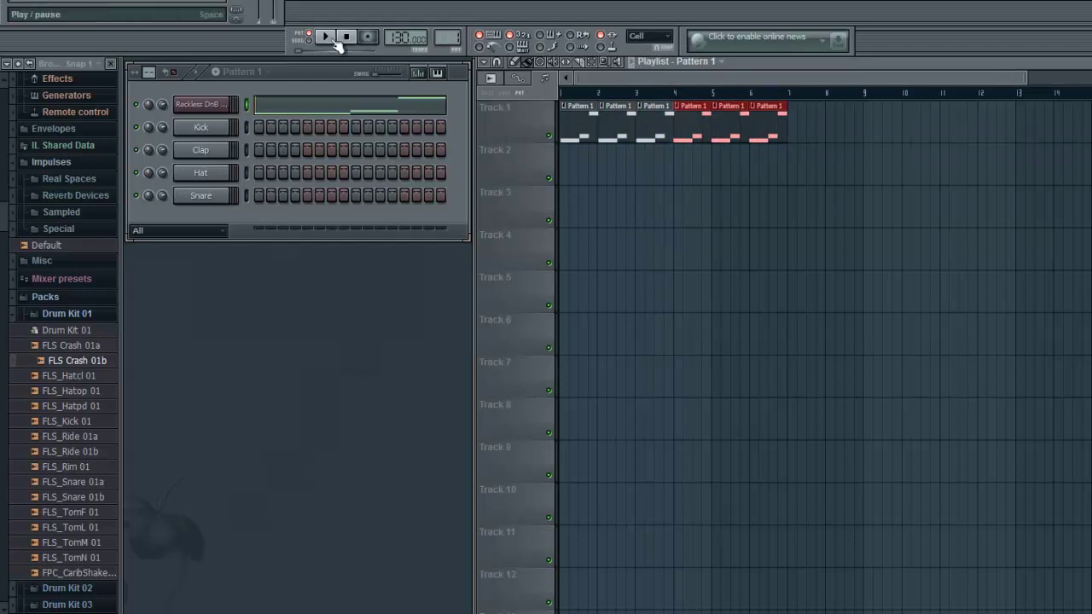
click(308, 40)
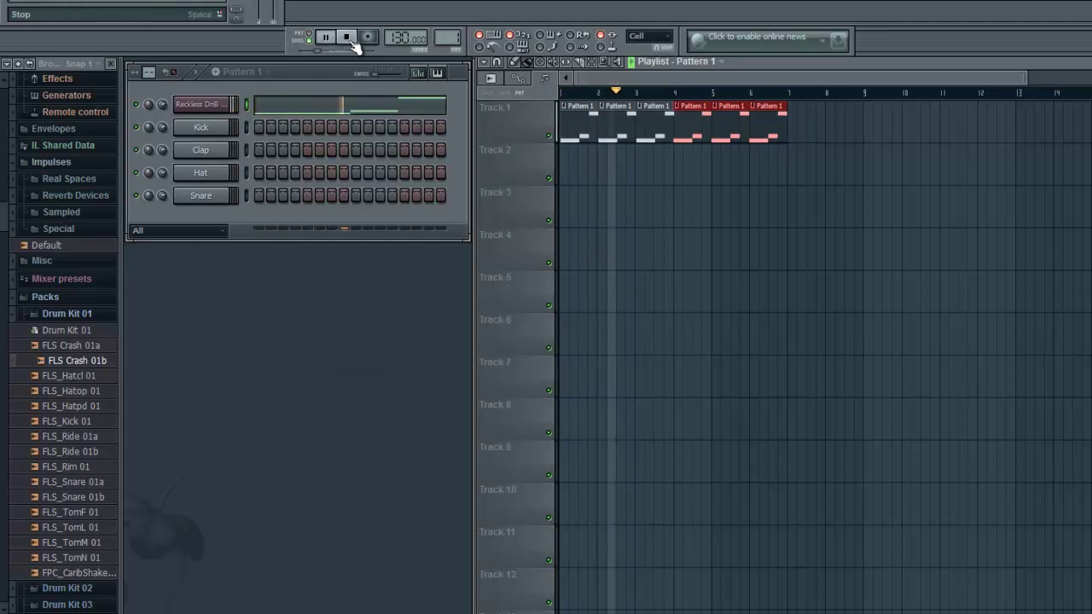
click(348, 39)
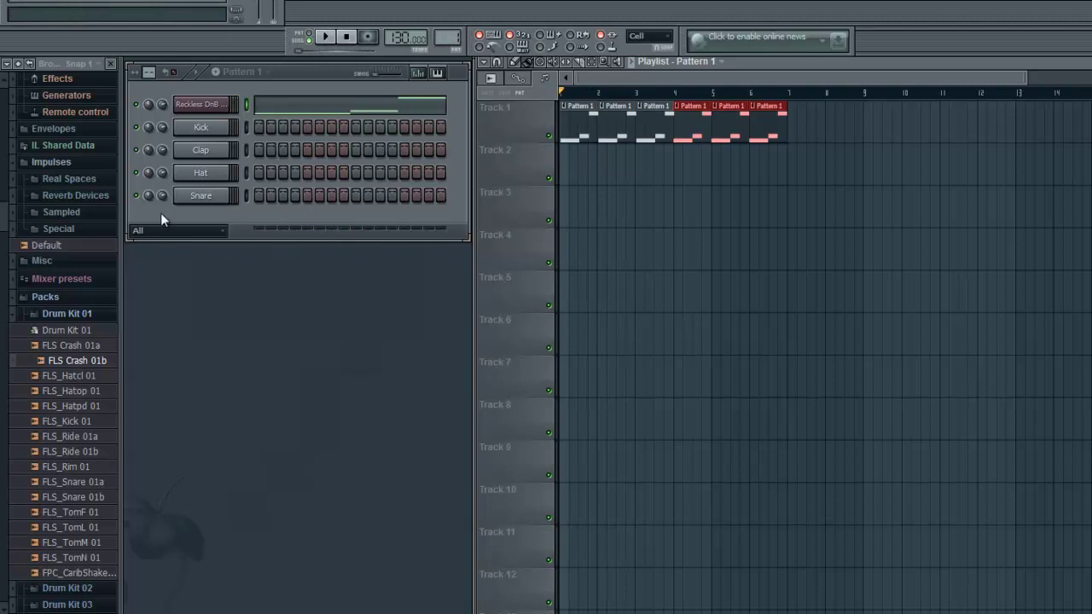
Open the Harmless filter-frequency events in a maximized piano roll.
right_click(205, 113)
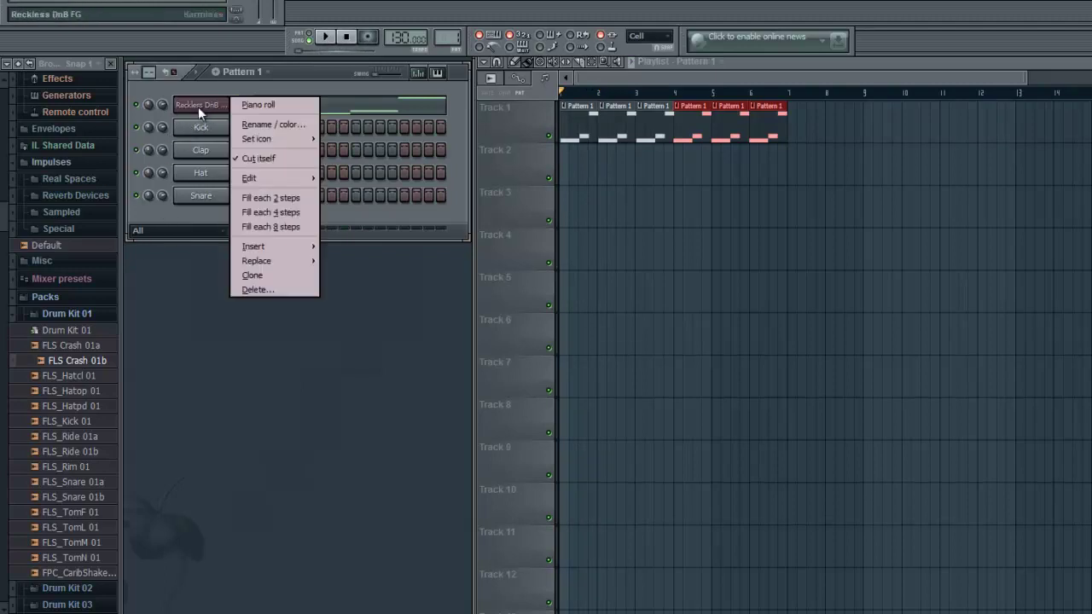
click(244, 103)
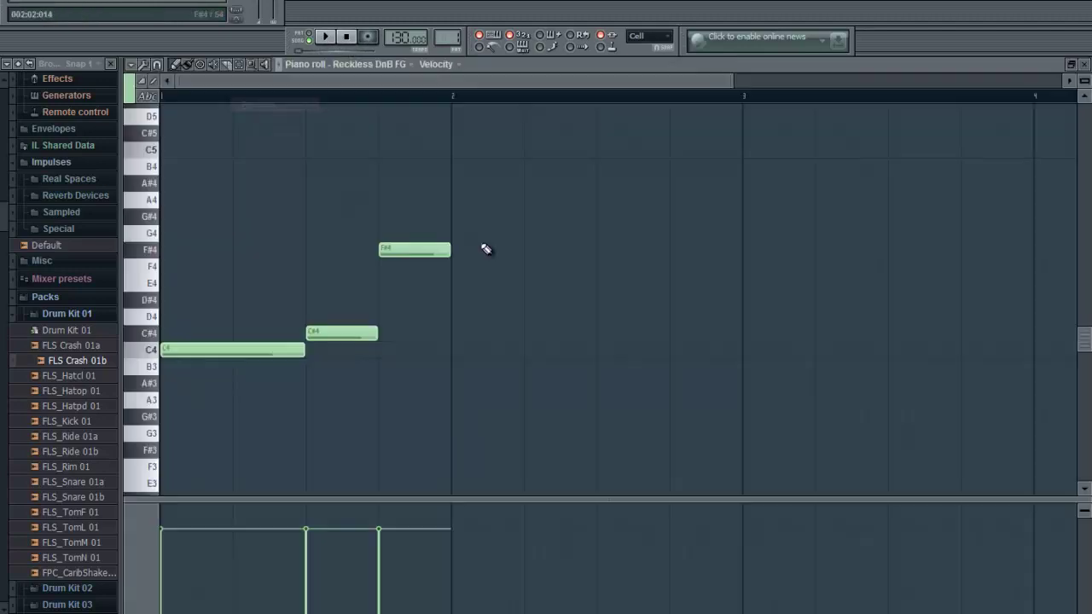
click(1071, 64)
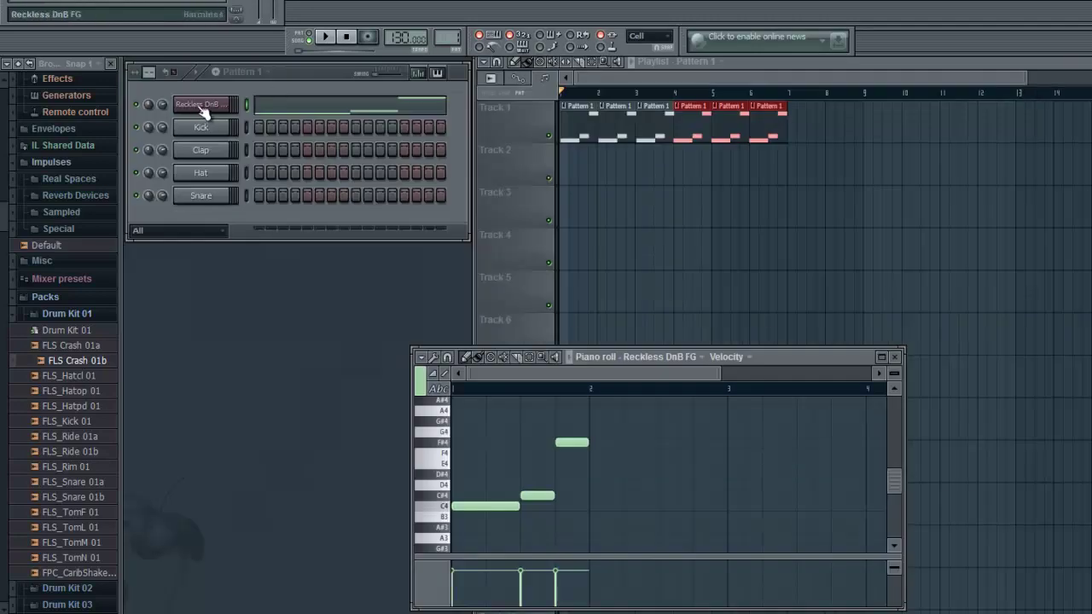
click(202, 104)
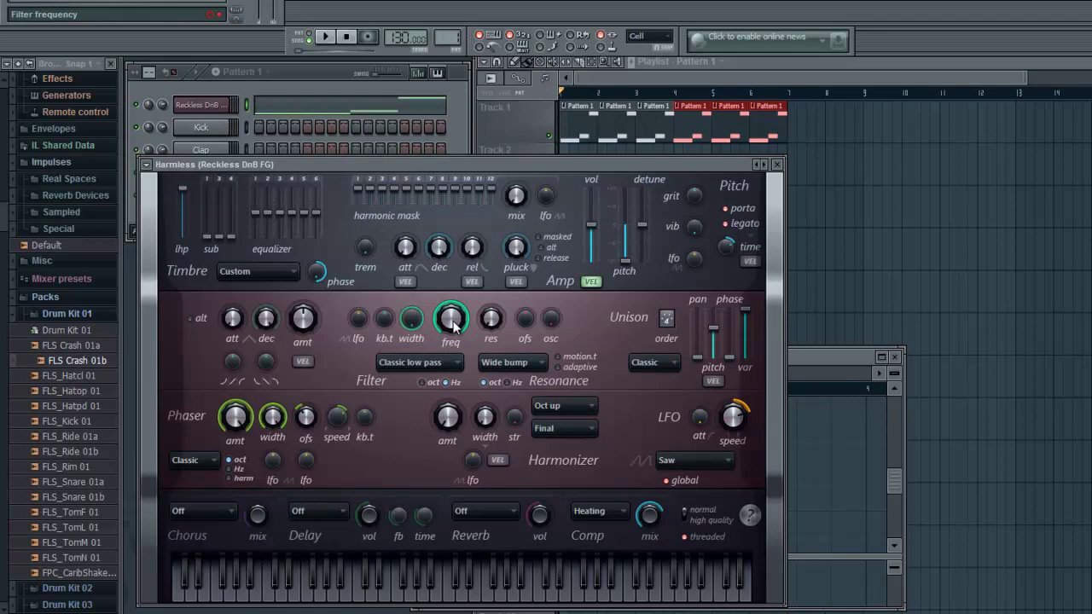
right_click(453, 324)
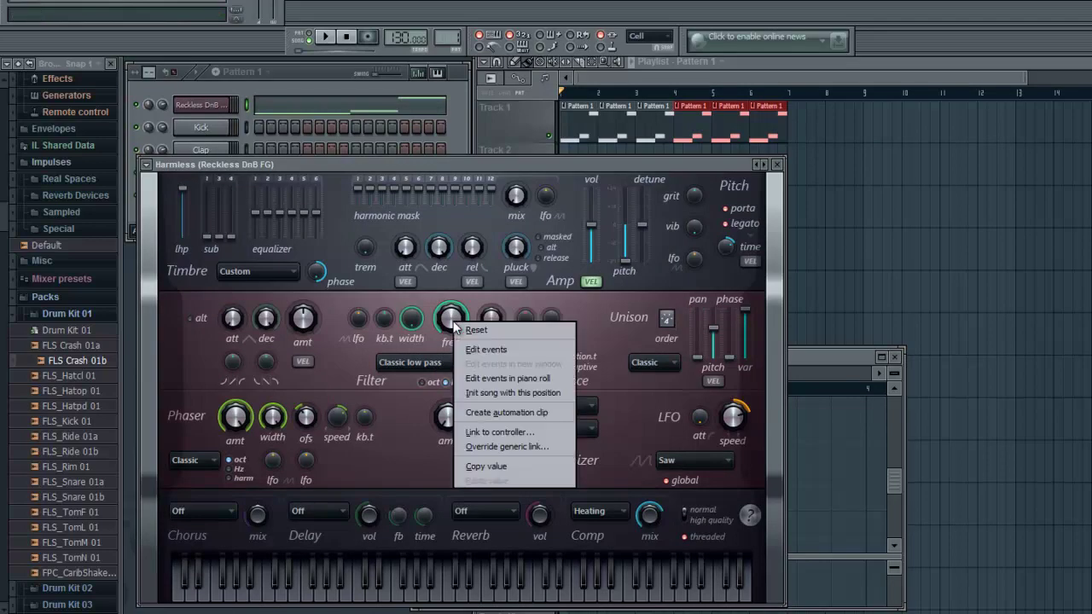
click(522, 378)
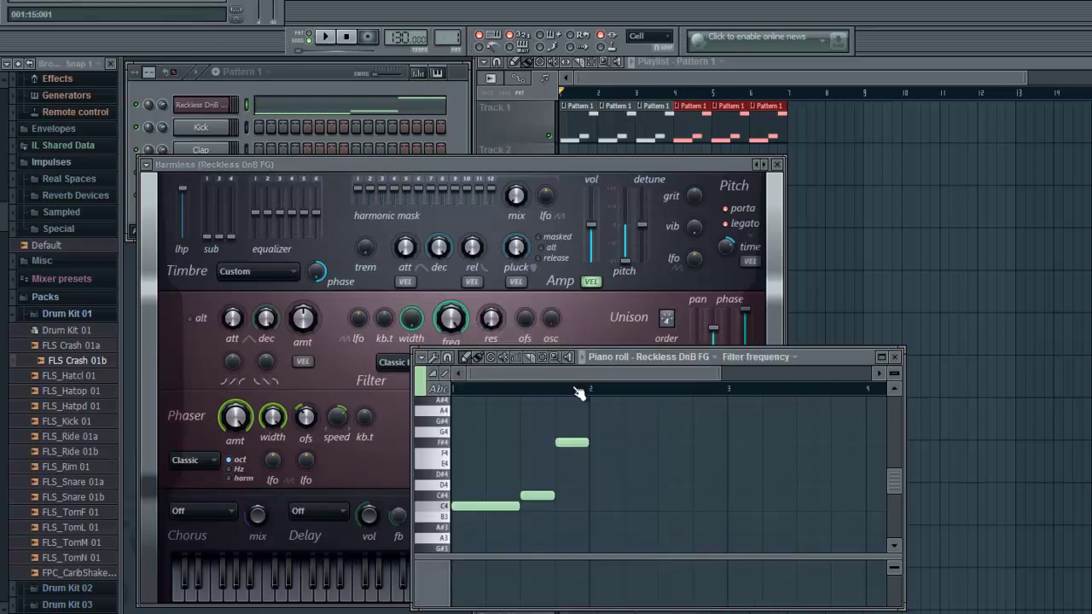
click(881, 358)
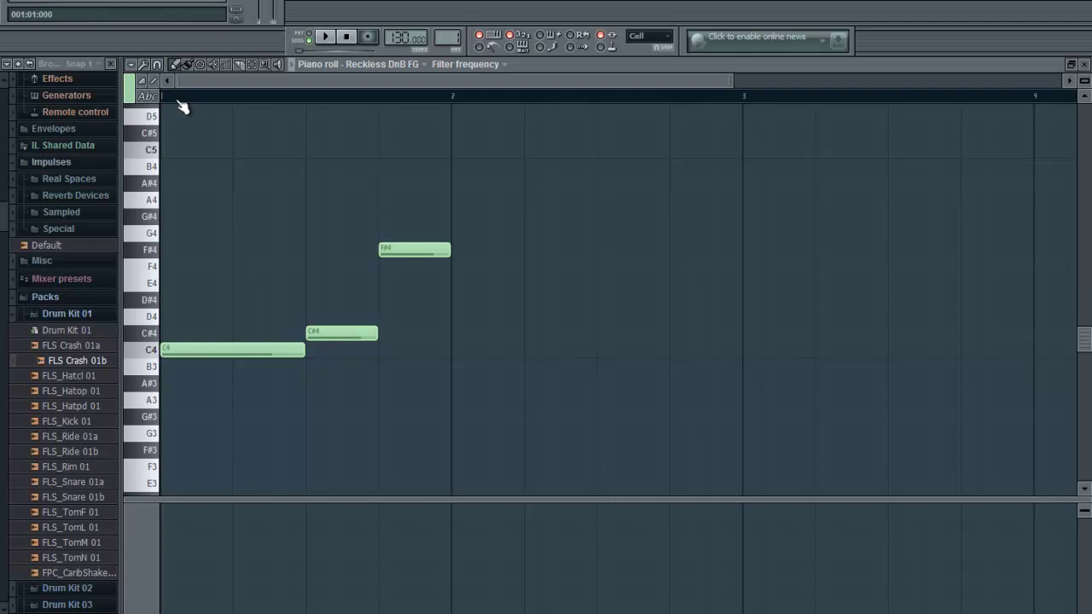
Generate a square LFO over bar 1 with End unchecked, 2-step speed and adjusted range.
drag(166, 100, 442, 110)
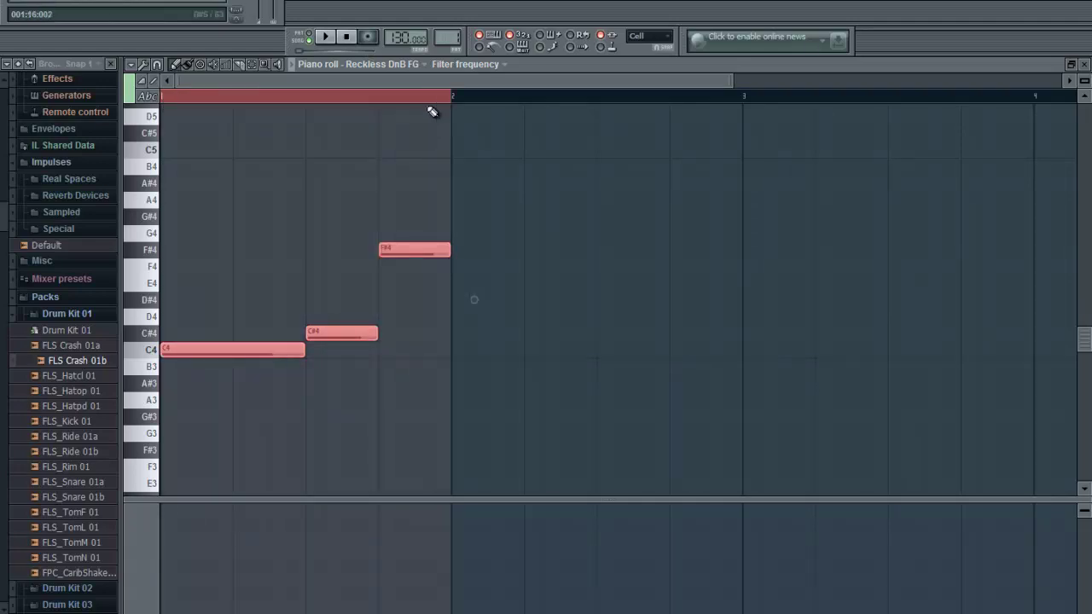
click(131, 66)
mouse_move(147, 108)
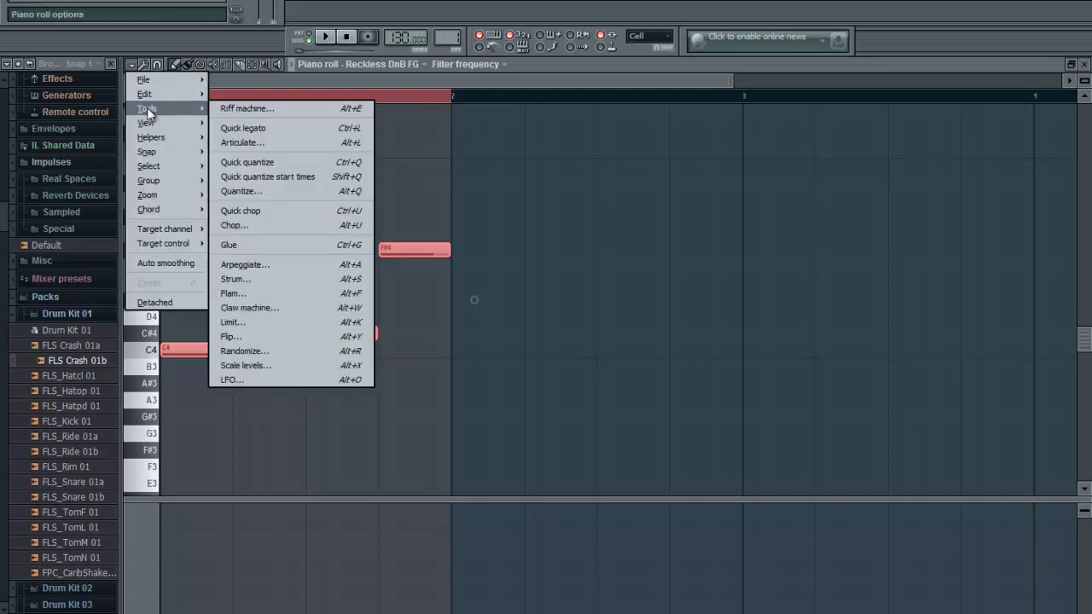
click(268, 380)
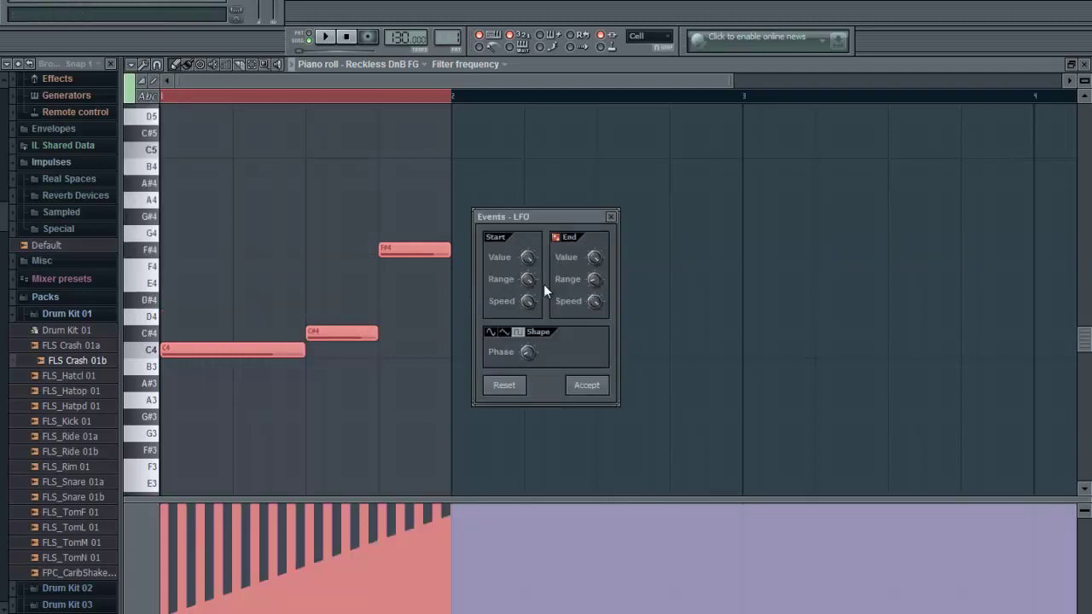
click(555, 237)
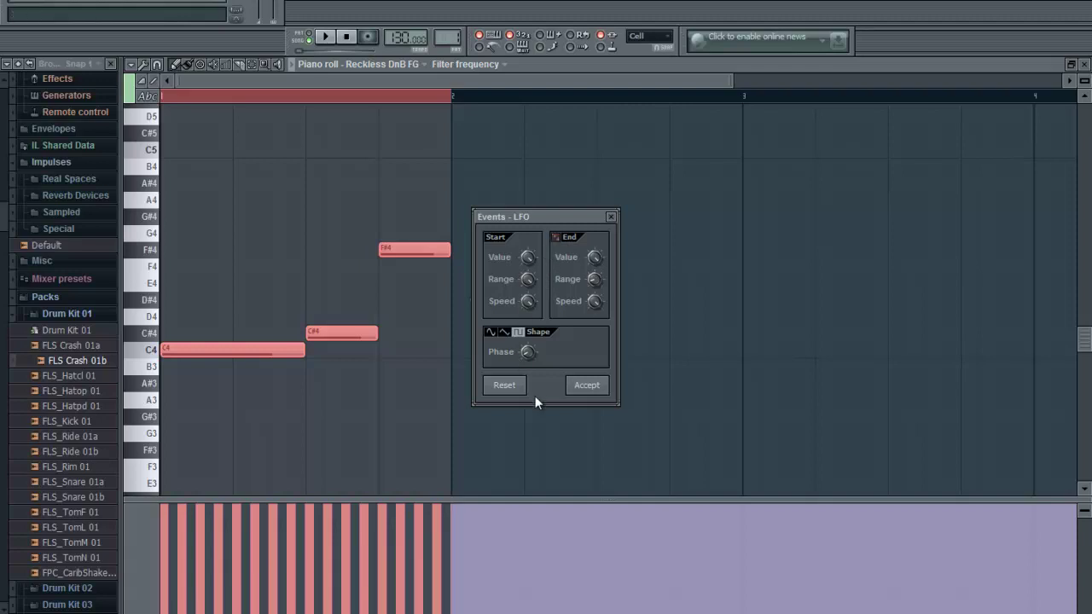
right_click(524, 298)
click(562, 323)
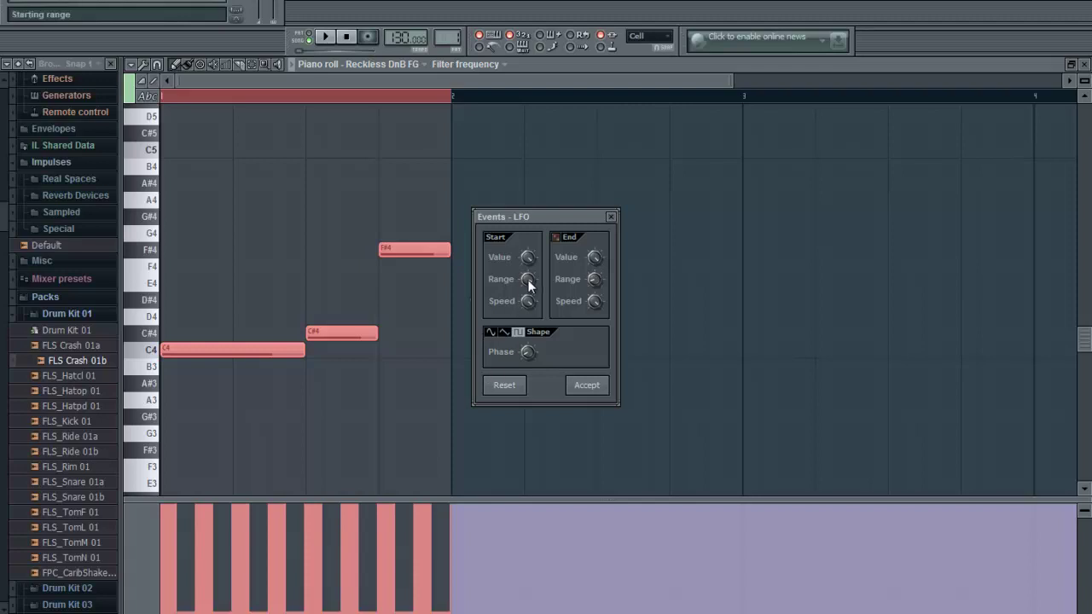
drag(528, 265, 528, 289)
drag(538, 255, 538, 240)
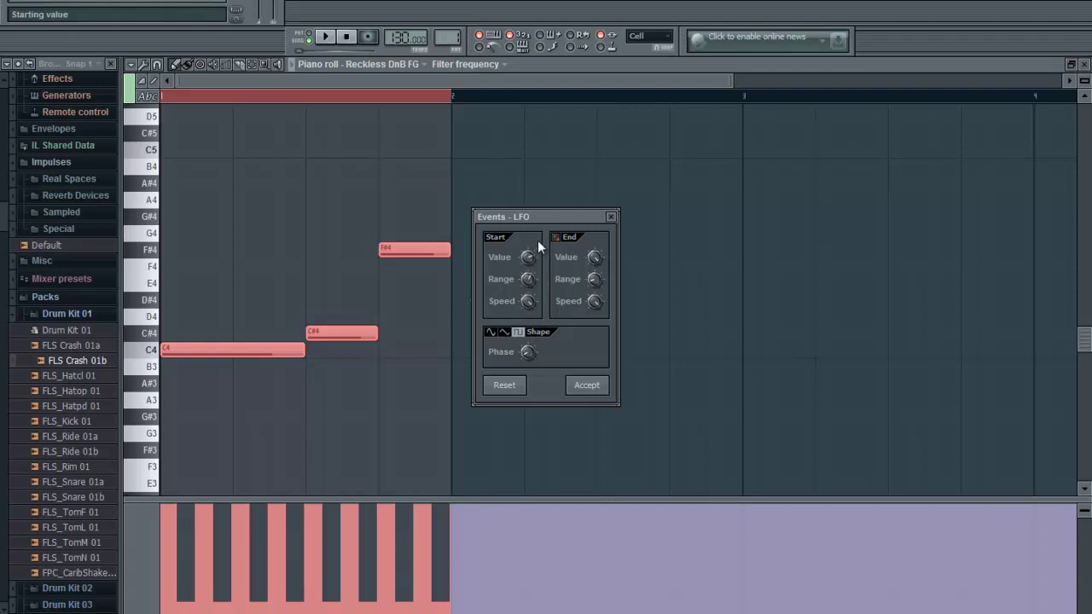
click(587, 385)
Play the wobble, then close the filter editor and the Harmless window.
click(327, 37)
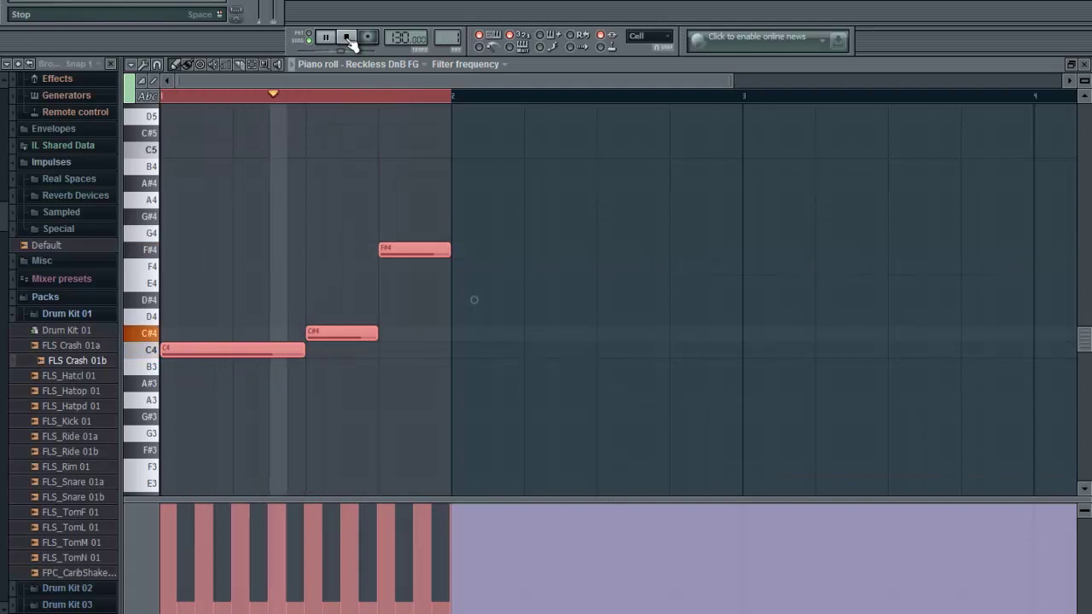
click(348, 39)
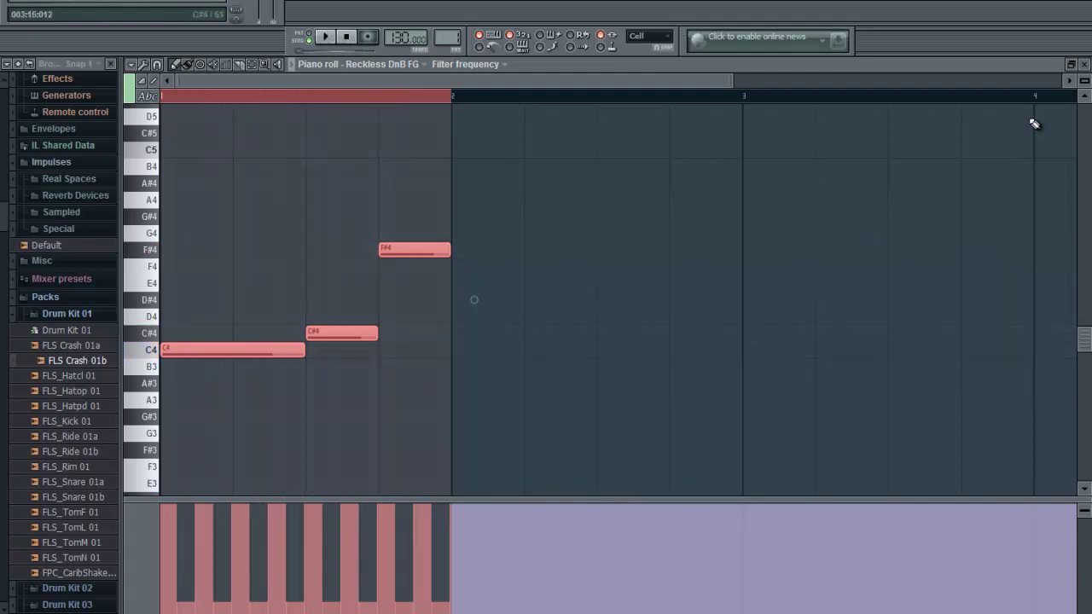
click(1084, 64)
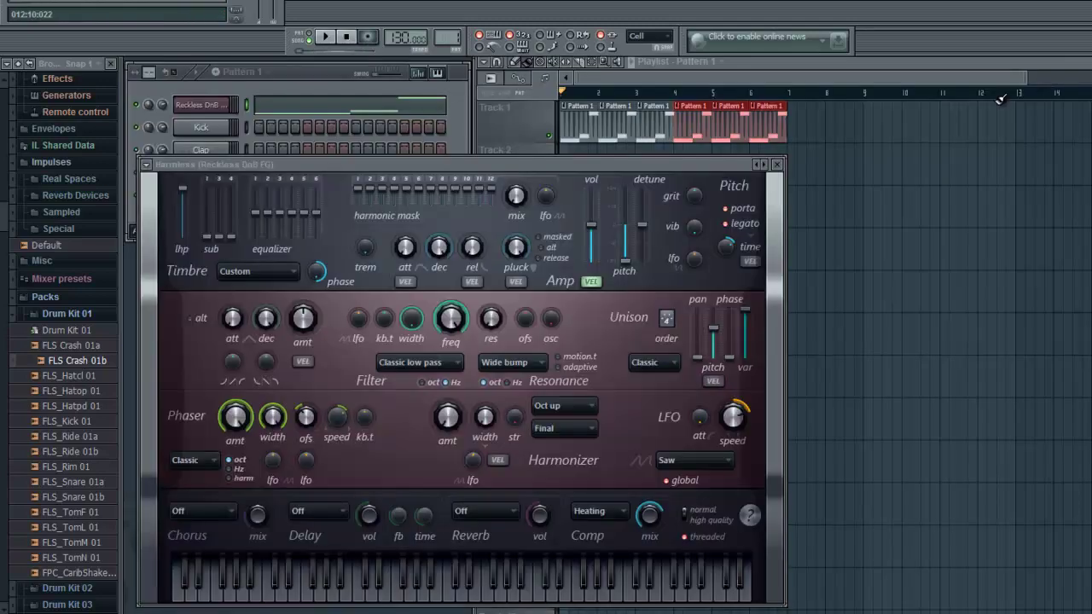
click(777, 164)
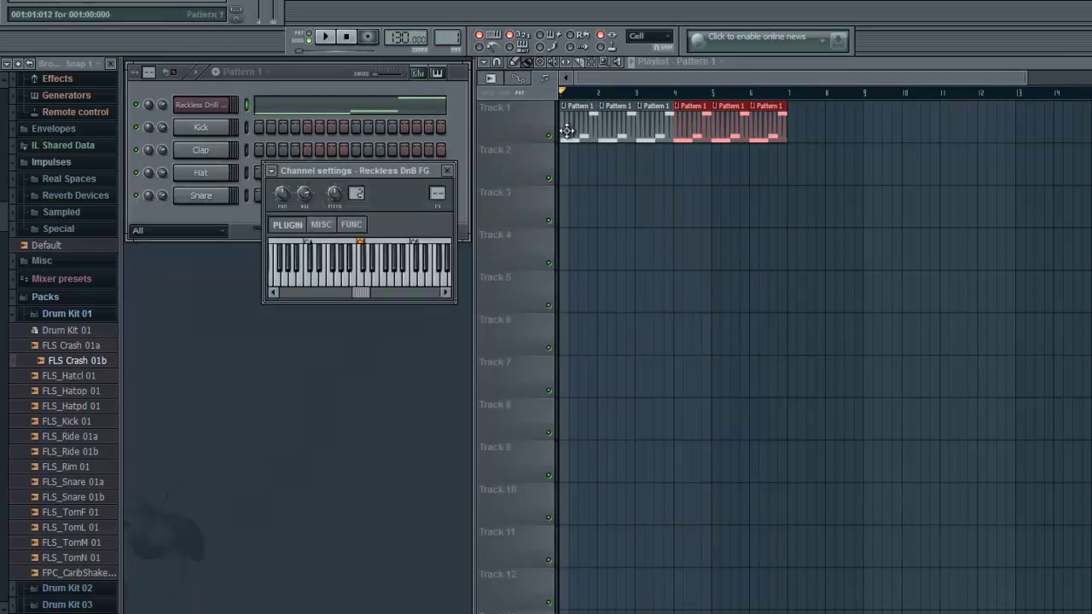
Delete Pattern 1 clips 3 through 6 from Track 1.
right_click(648, 127)
right_click(696, 128)
right_click(730, 128)
right_click(768, 128)
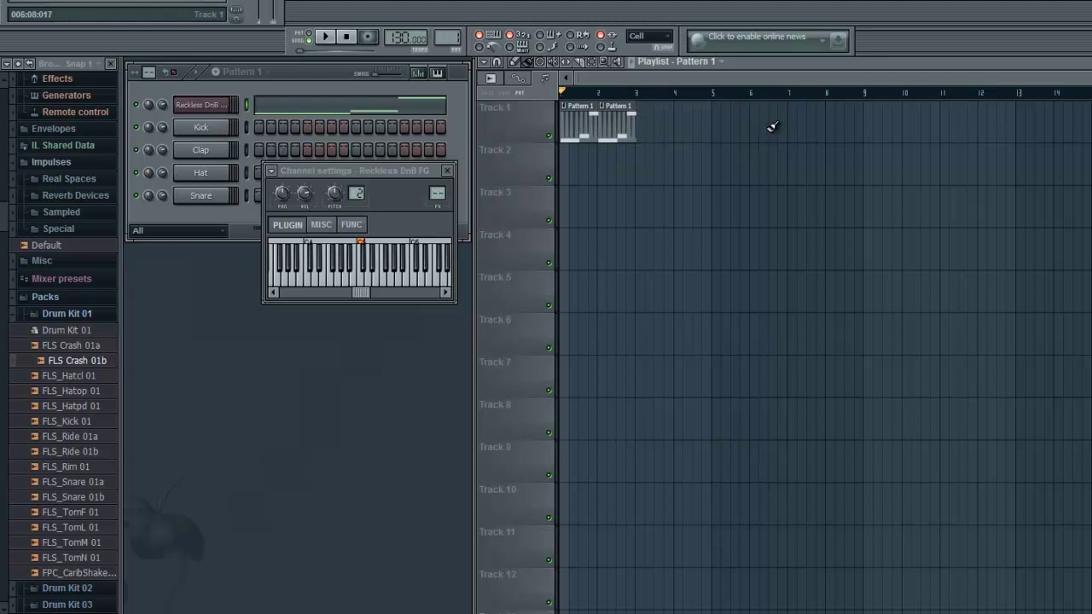
Select and copy all the bass notes in the Reckless DnB piano roll.
right_click(218, 105)
click(257, 107)
key(ctrl+a)
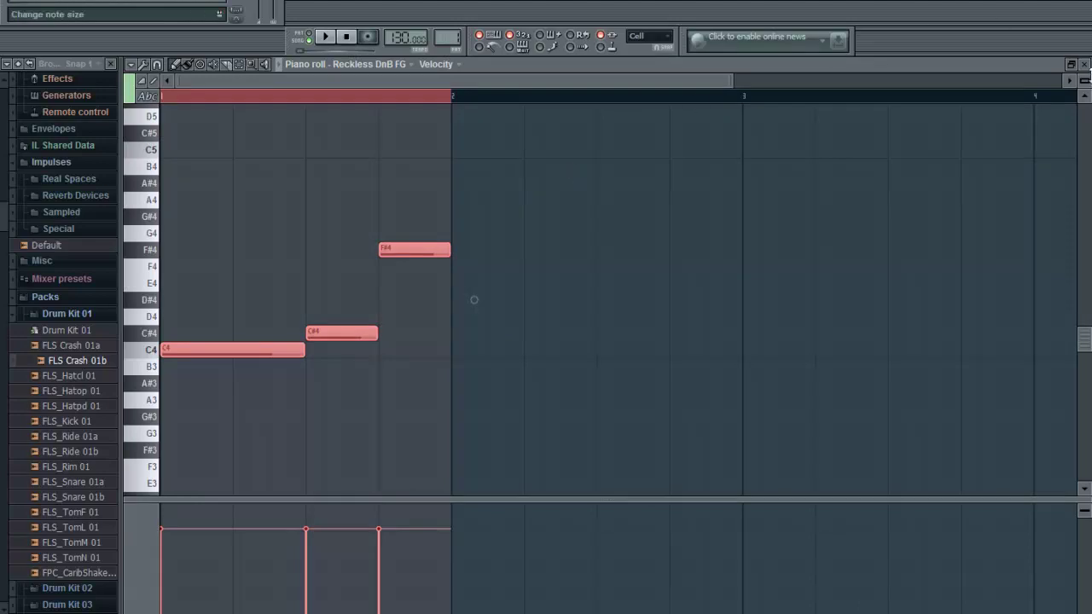
Switch to the first empty pattern, creating Pattern 2.
click(1086, 65)
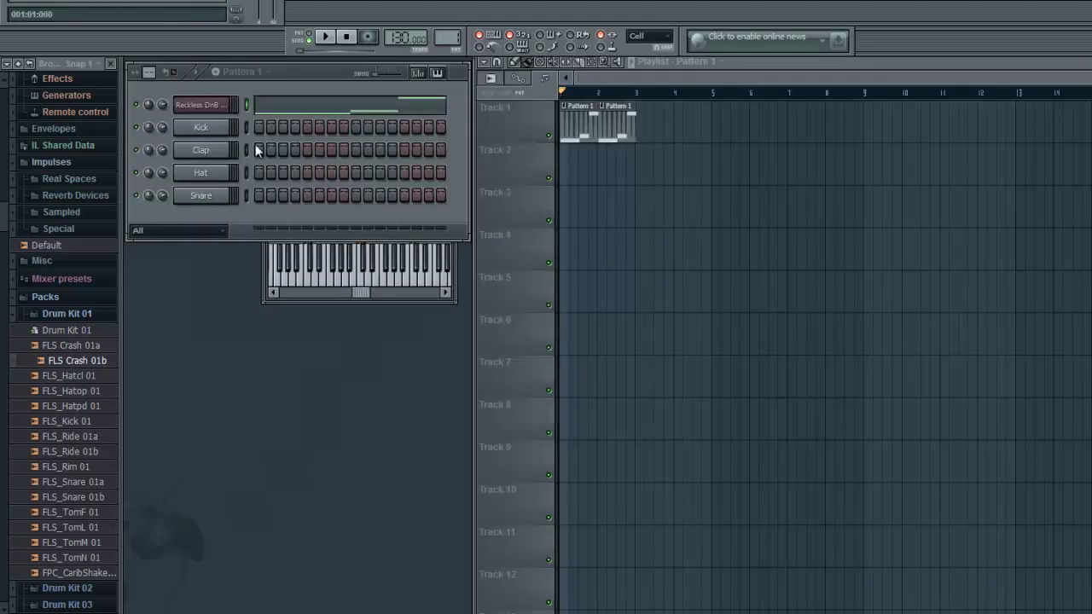
click(273, 72)
click(298, 90)
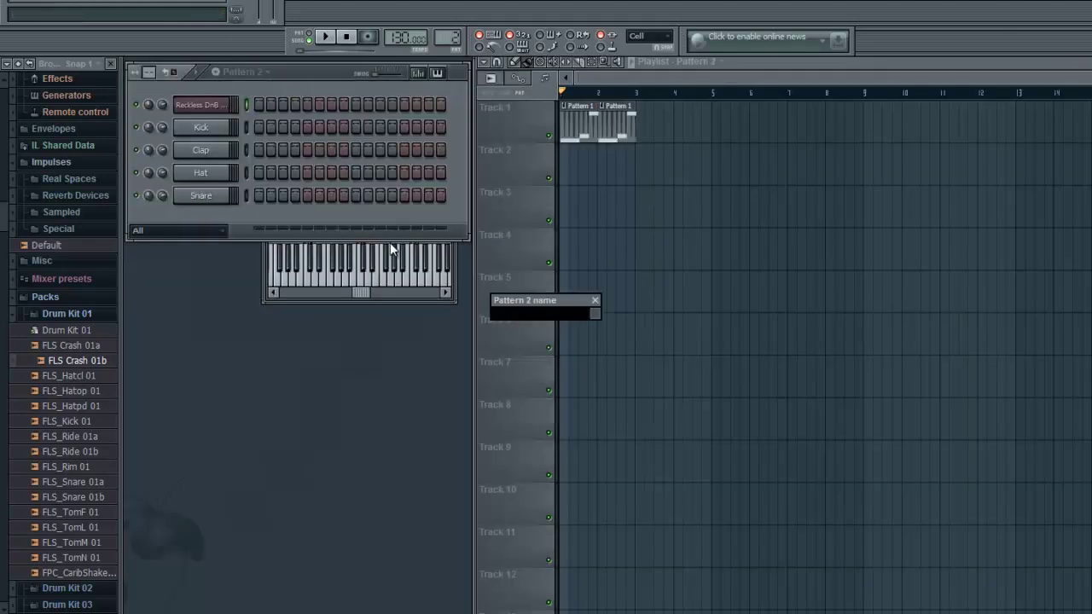
key(Return)
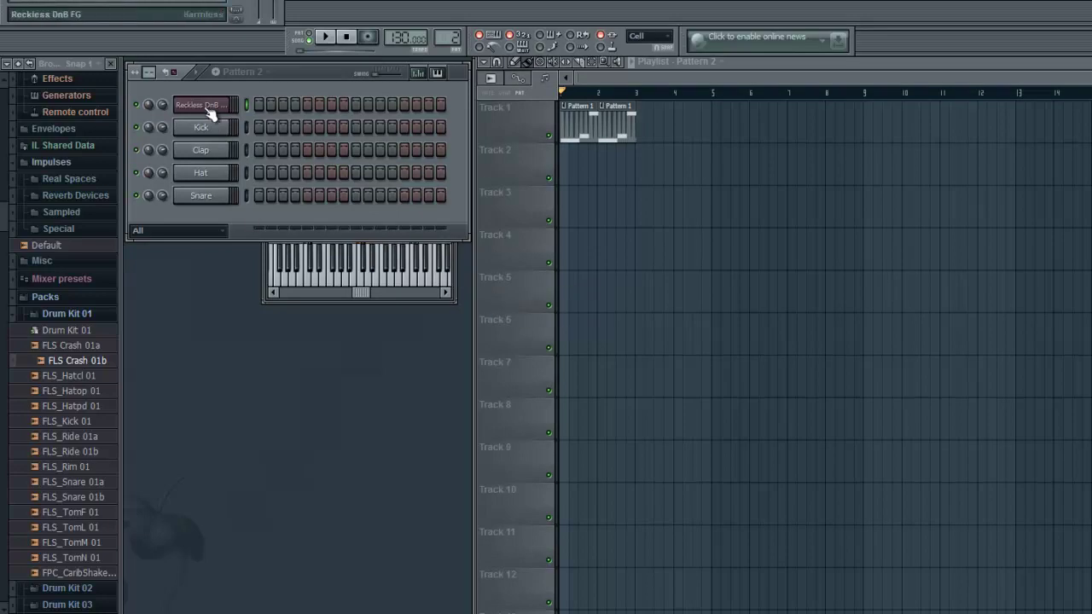
Paste the bass notes into Pattern 2 and drop F#4 down to A#3.
right_click(209, 112)
click(256, 104)
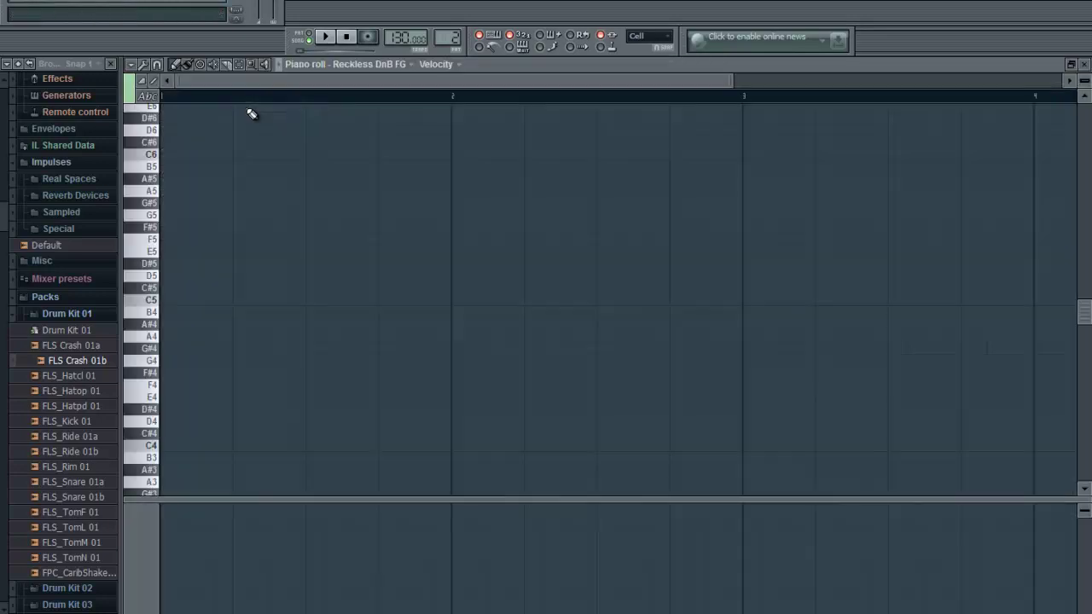
key(ctrl+v)
click(290, 350)
right_click(299, 351)
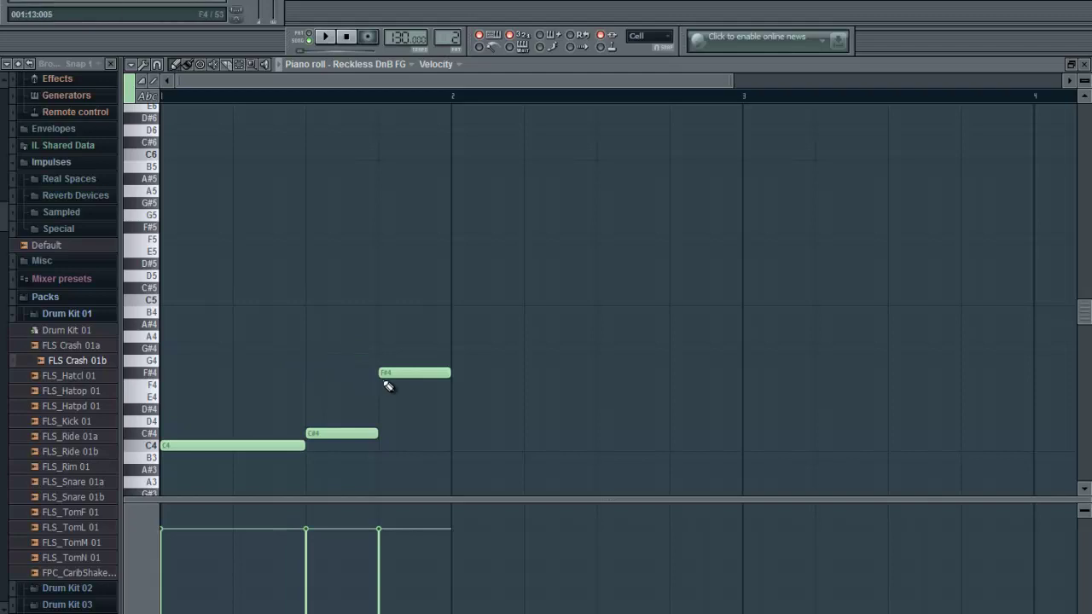
drag(402, 373, 406, 470)
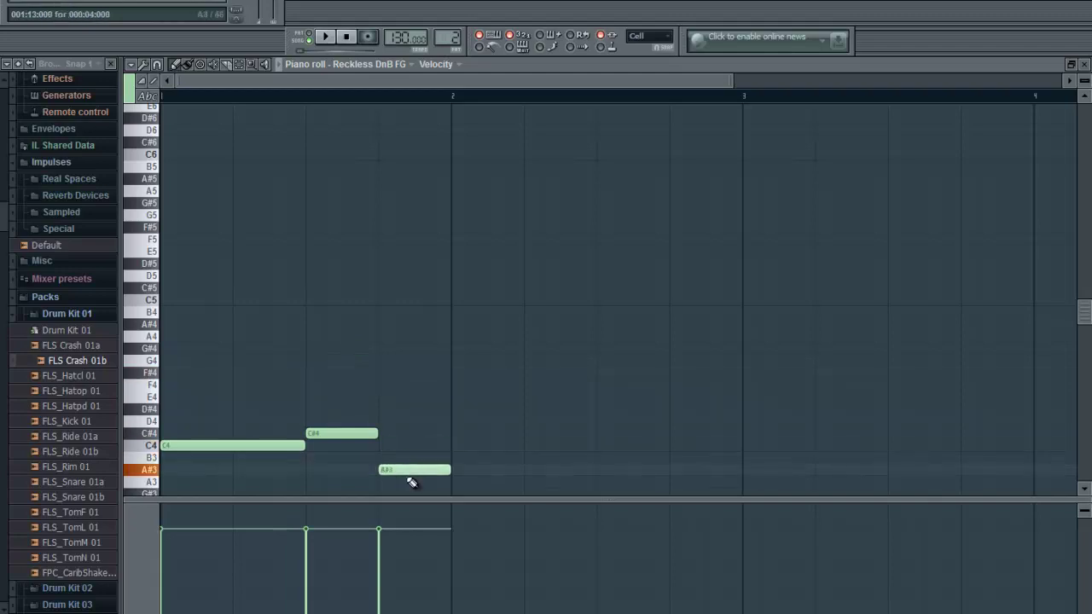
Open Pattern 2's Harmless filter-frequency events in a maximized piano roll.
click(1086, 66)
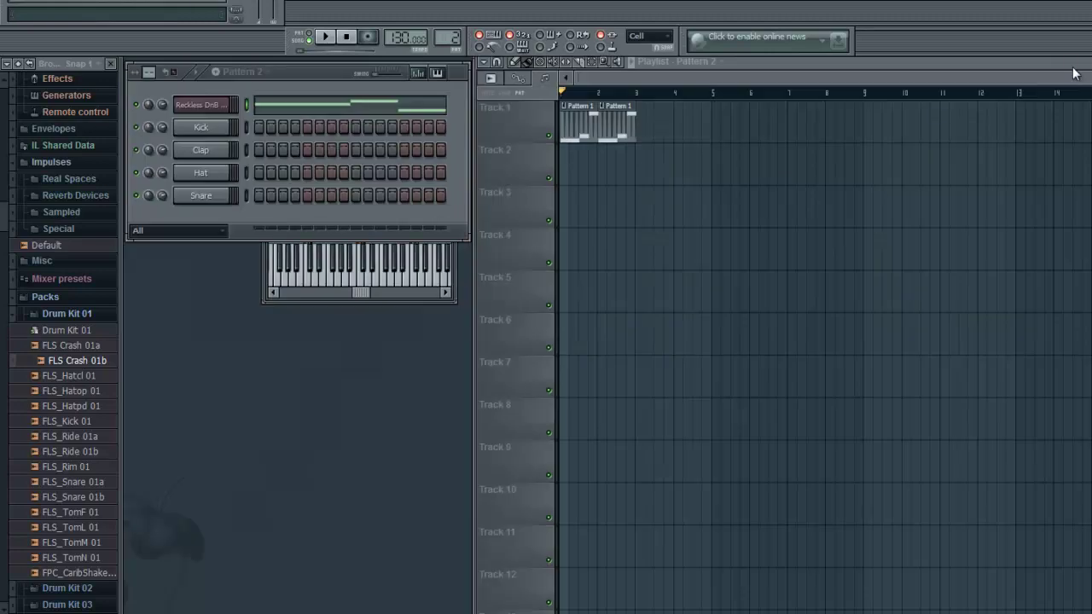
right_click(188, 107)
click(244, 103)
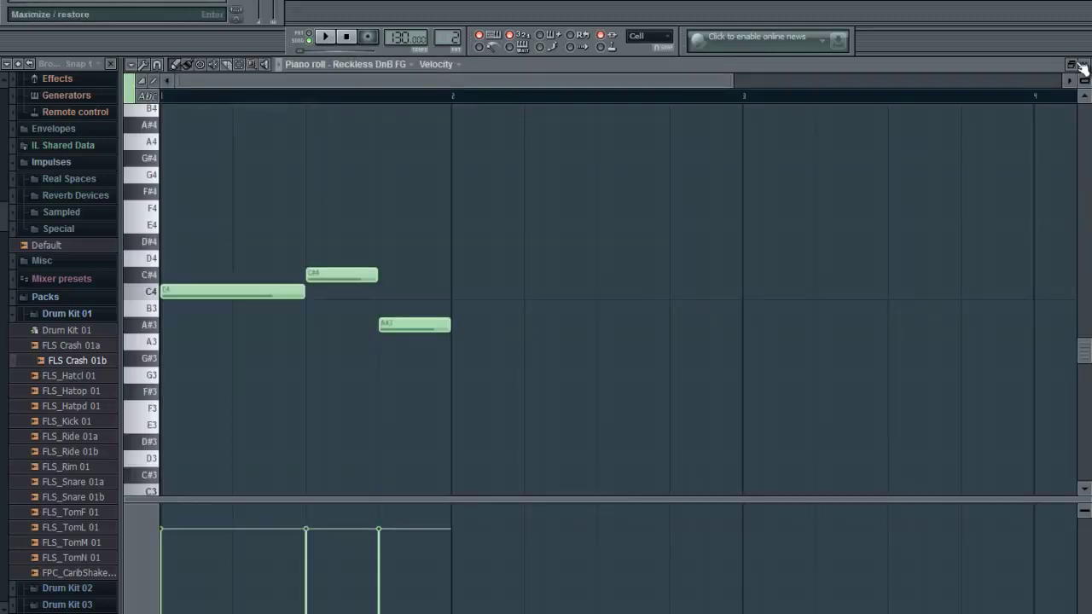
click(1072, 65)
click(220, 116)
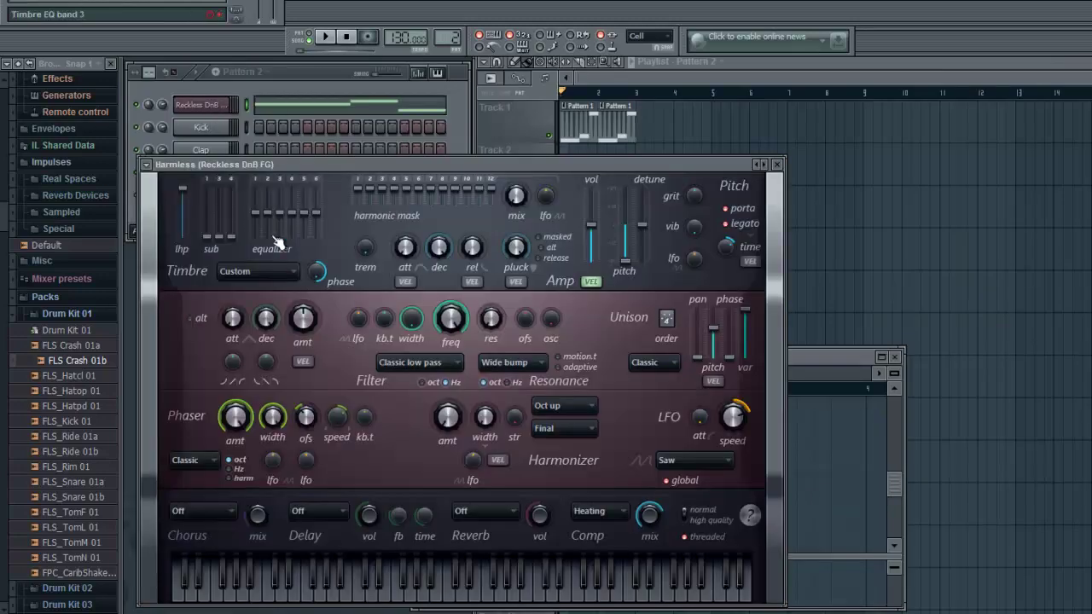
right_click(454, 318)
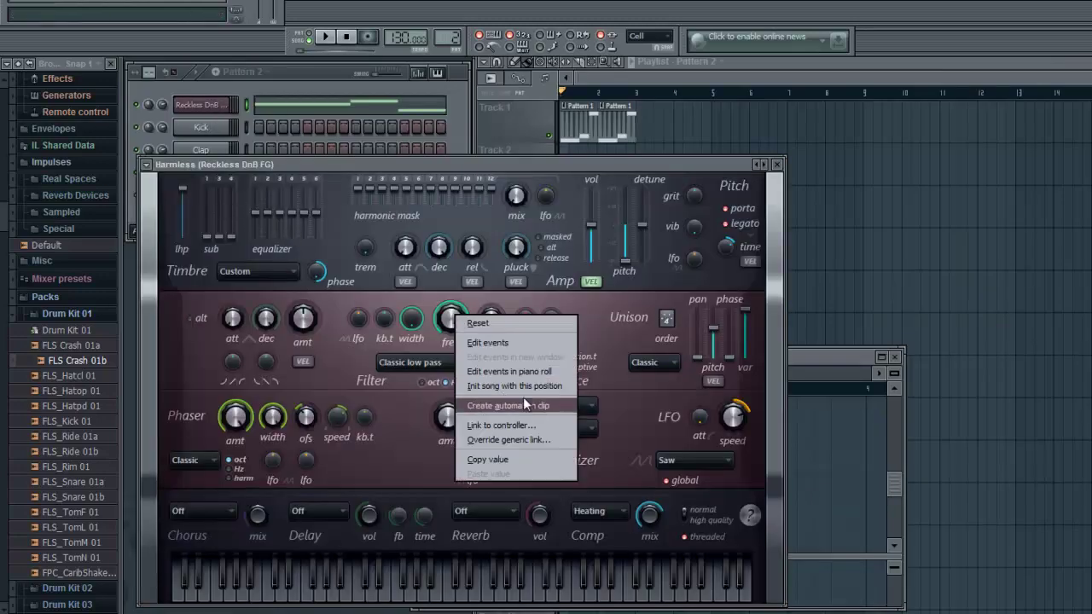
click(530, 371)
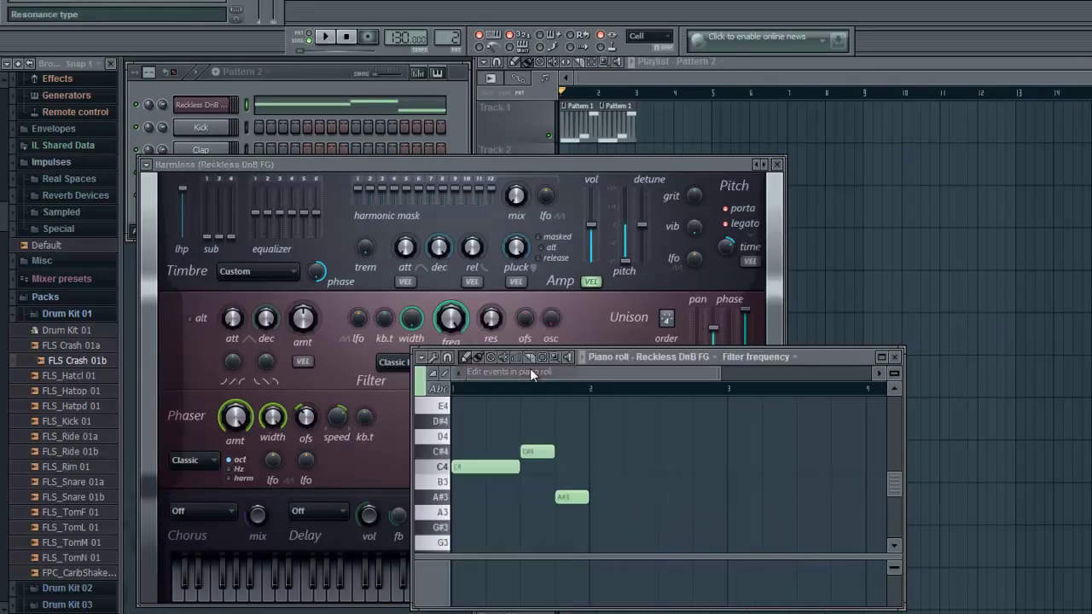
click(882, 356)
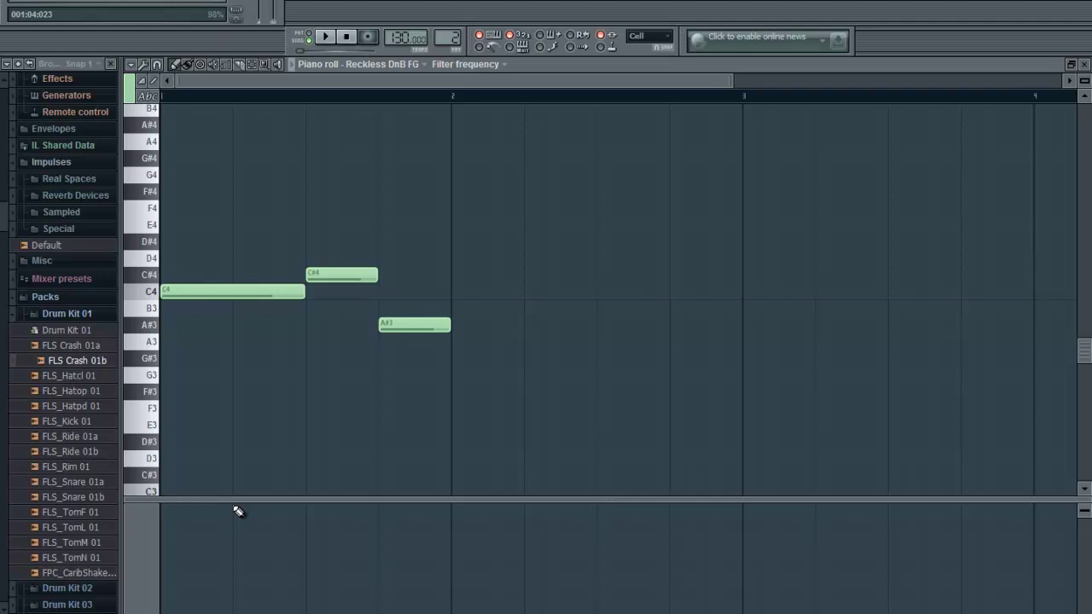
Draw two rising filter sweeps in the event lane and play them back.
mouse_move(239, 511)
mouse_down()
mouse_move(169, 607)
mouse_move(242, 512)
mouse_move(251, 551)
mouse_move(179, 586)
mouse_move(401, 610)
mouse_move(373, 605)
mouse_up()
drag(238, 512, 162, 610)
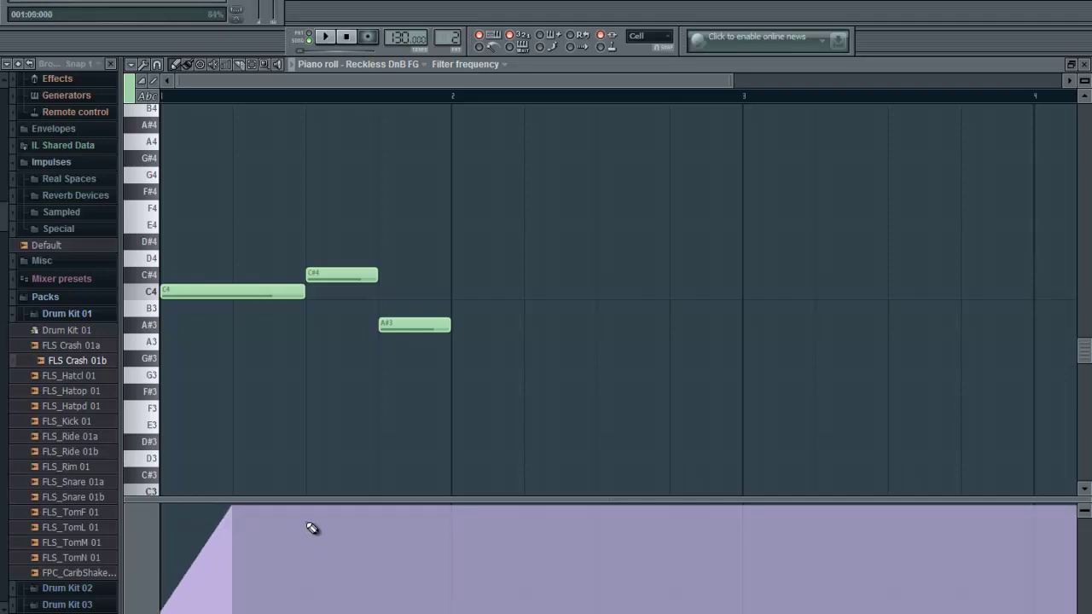
drag(309, 514, 229, 610)
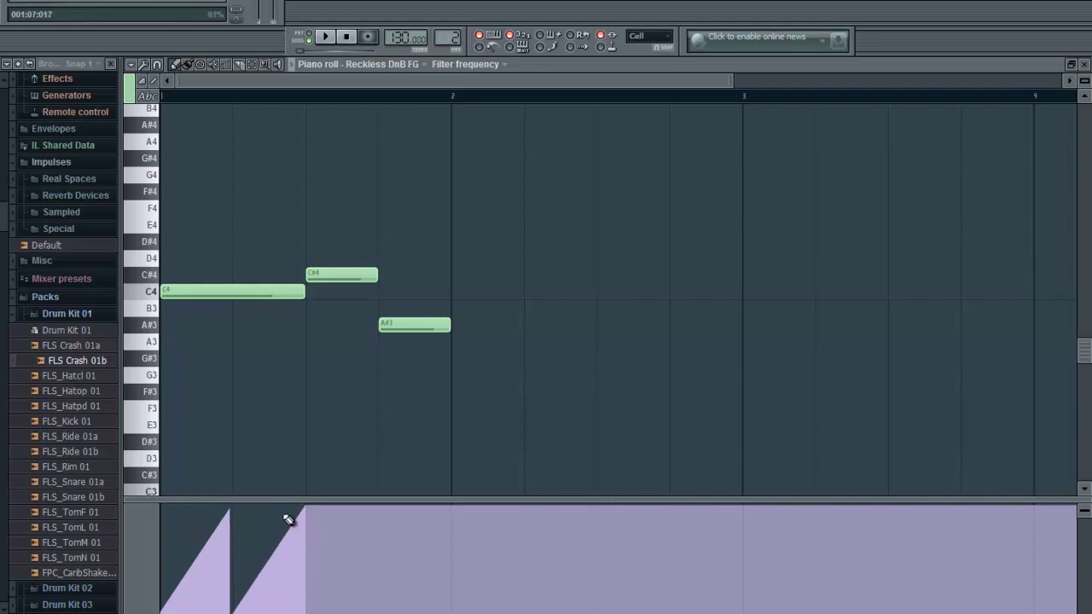
click(336, 43)
click(348, 38)
click(325, 39)
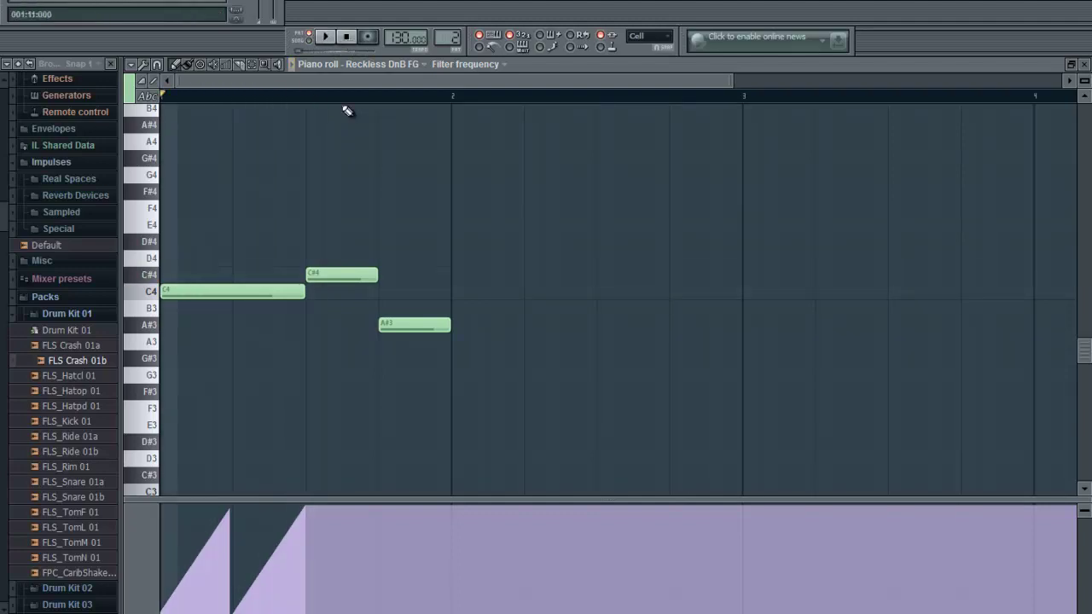
Apply an LFO with a faster start speed to the range under C#4 and A#3.
drag(309, 96, 450, 97)
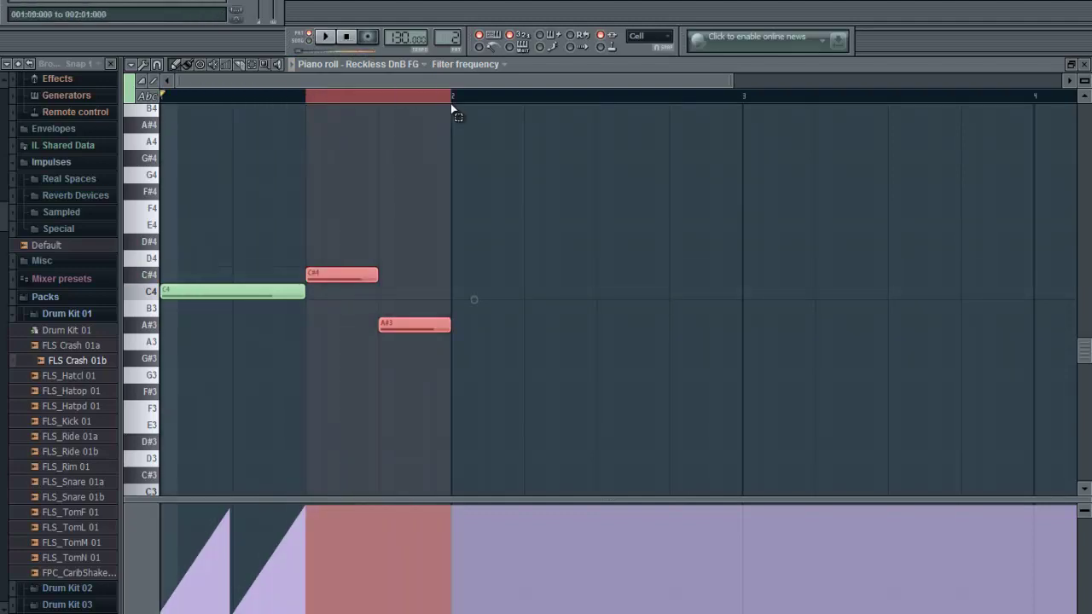
click(131, 64)
mouse_move(147, 108)
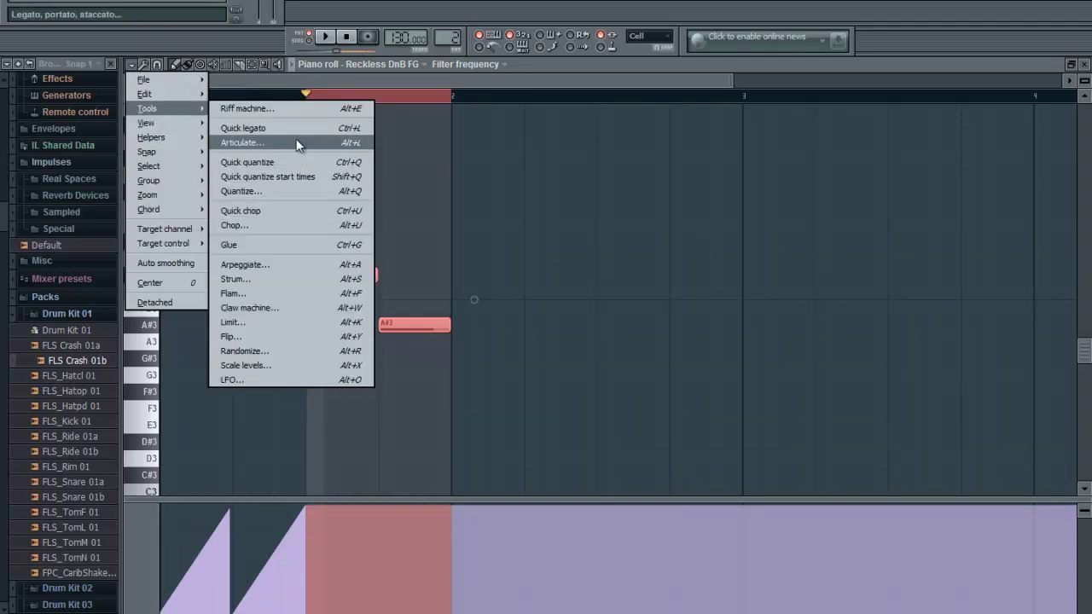
click(301, 380)
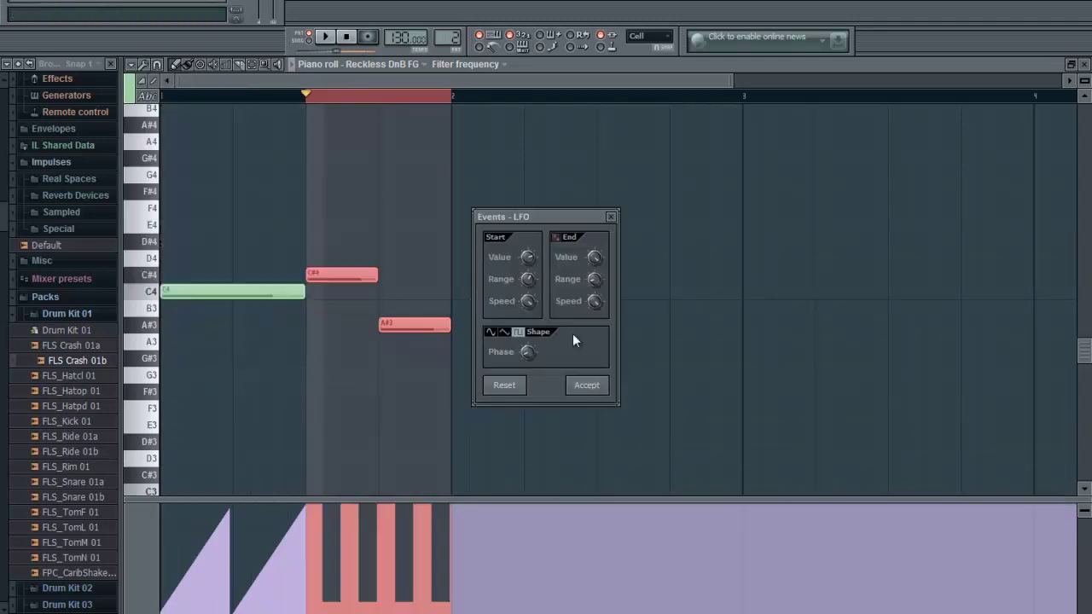
right_click(528, 302)
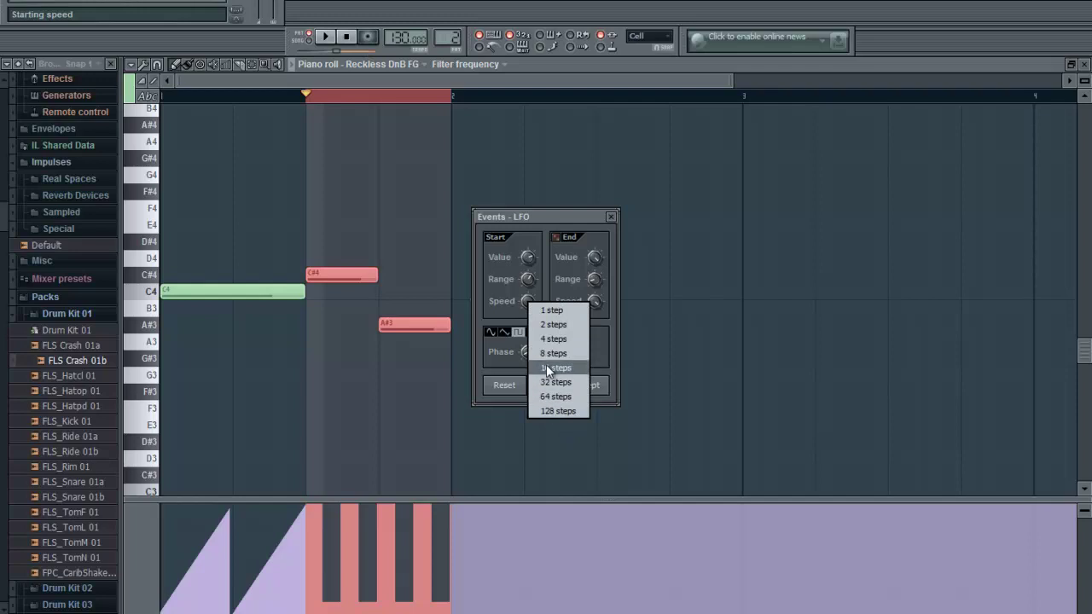
click(556, 316)
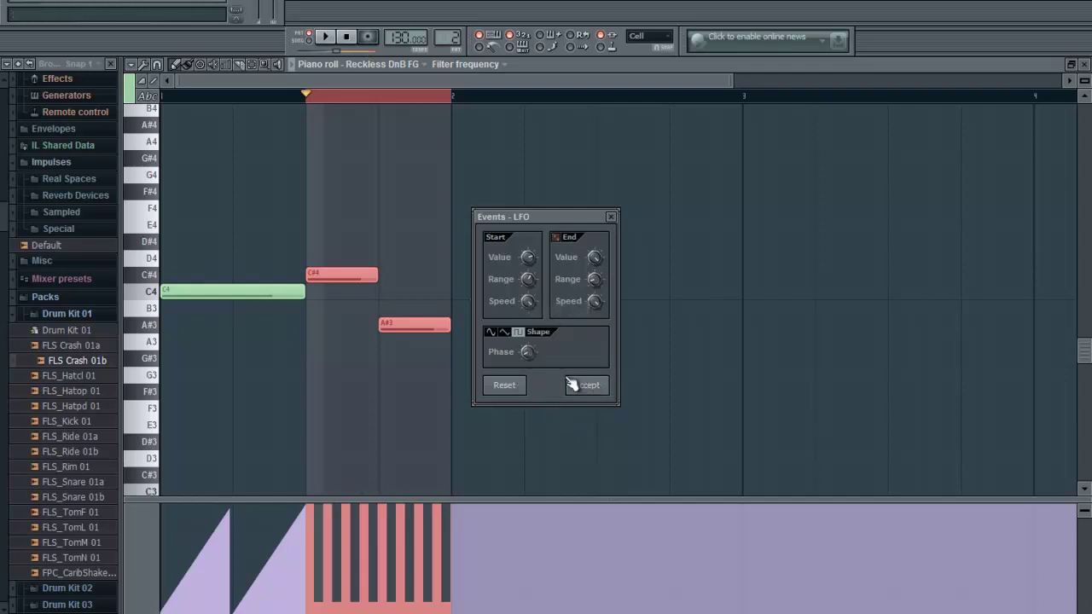
Compare triangle and square LFO shapes, keep square, and accept.
click(504, 333)
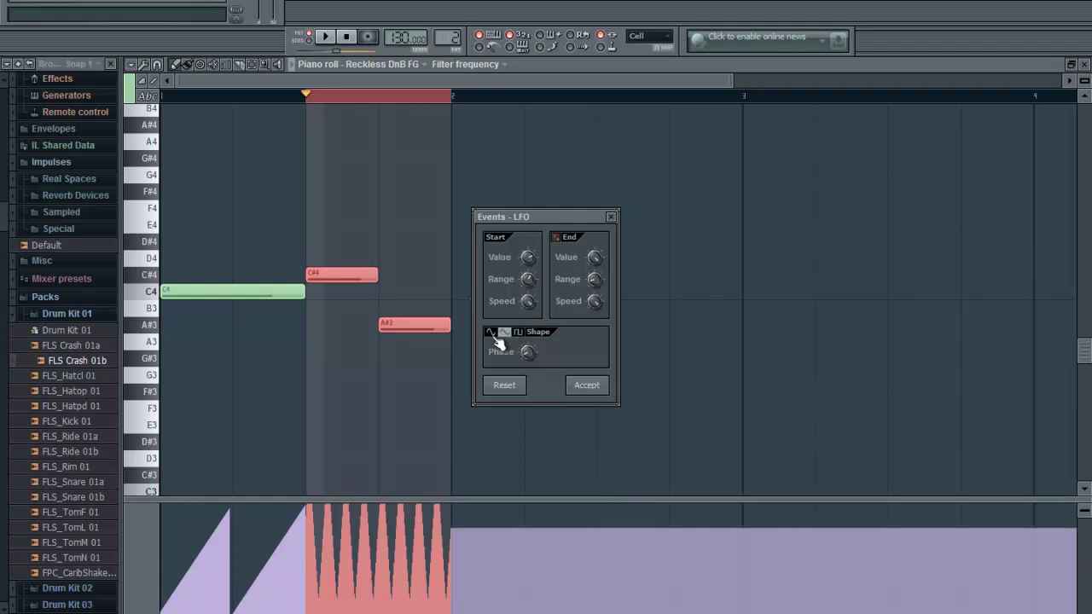
click(521, 335)
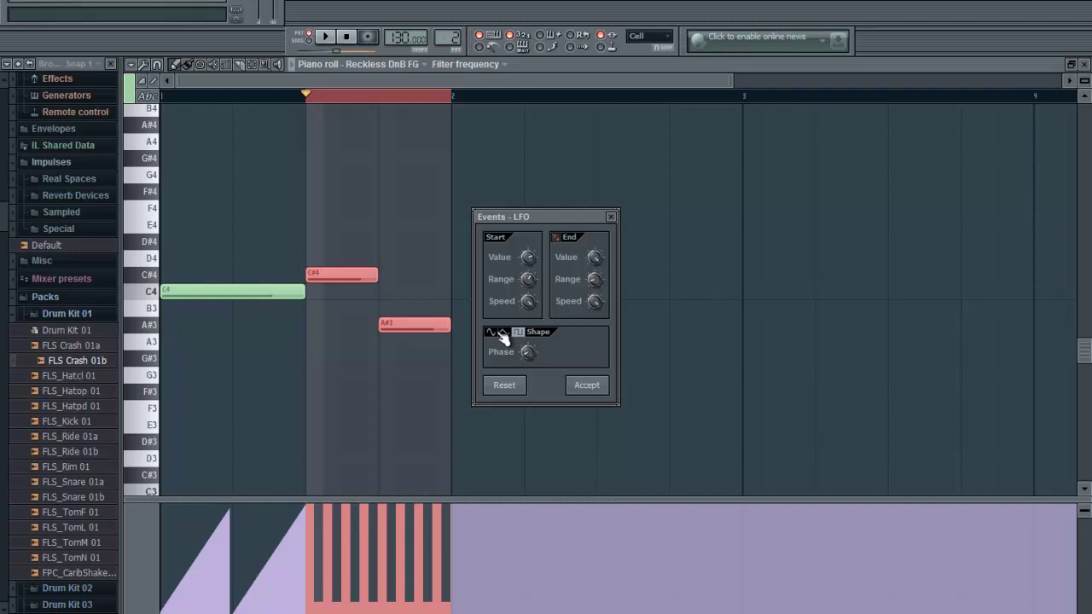
click(502, 333)
click(518, 333)
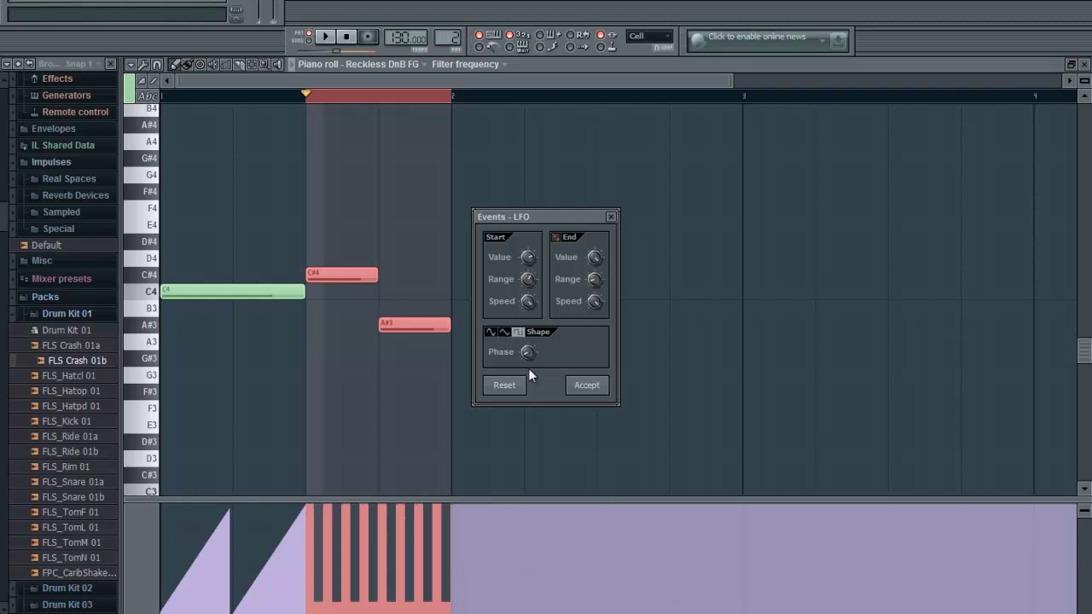
click(587, 386)
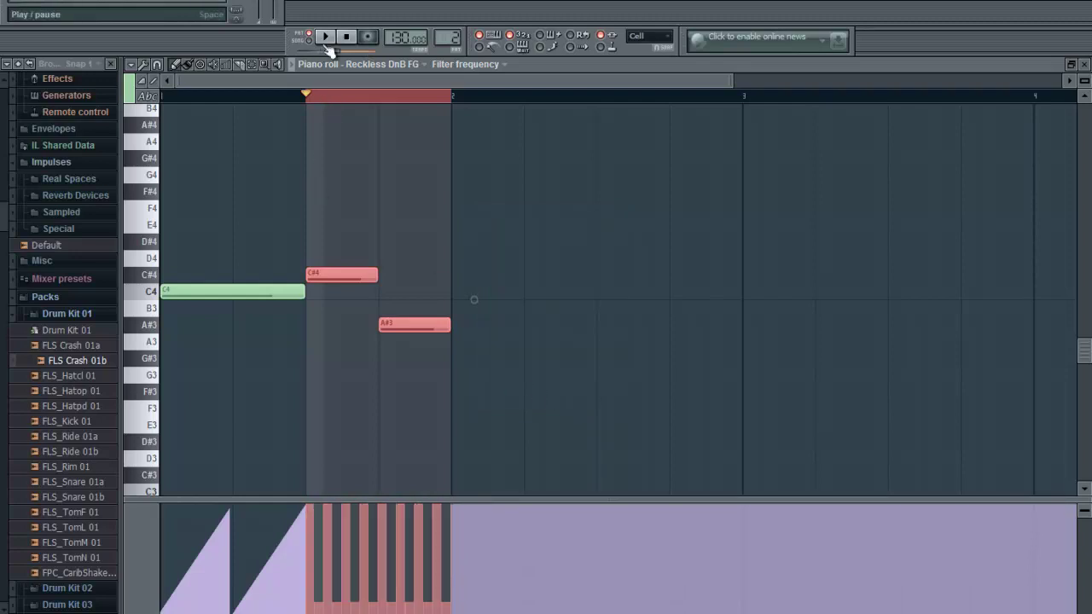
Play the wobble bass pattern from the start, then close the automation editor and Harmless.
click(316, 106)
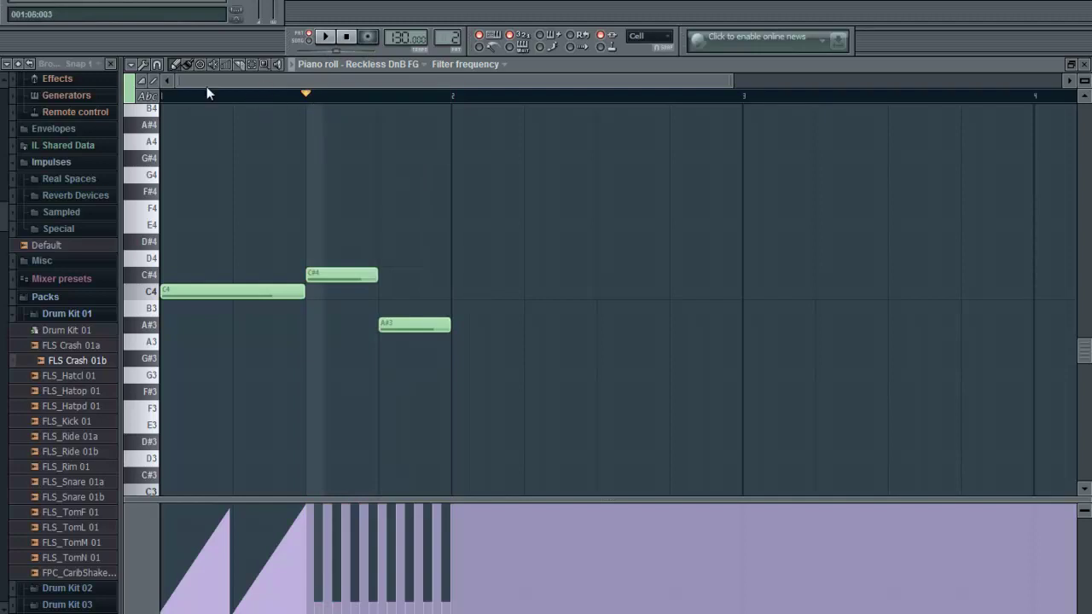
click(150, 97)
click(179, 96)
click(325, 36)
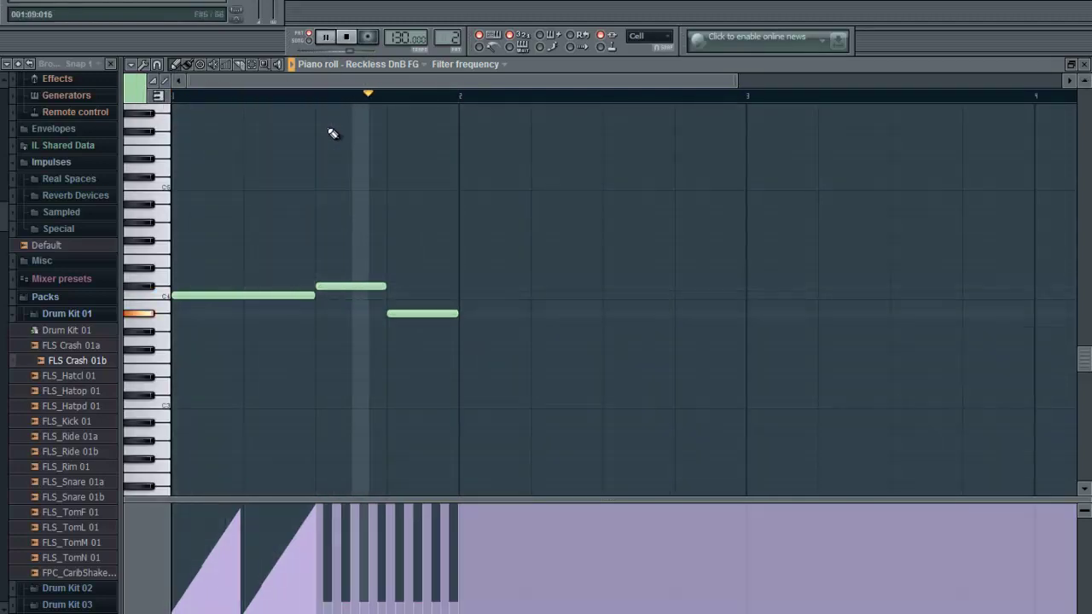
click(349, 38)
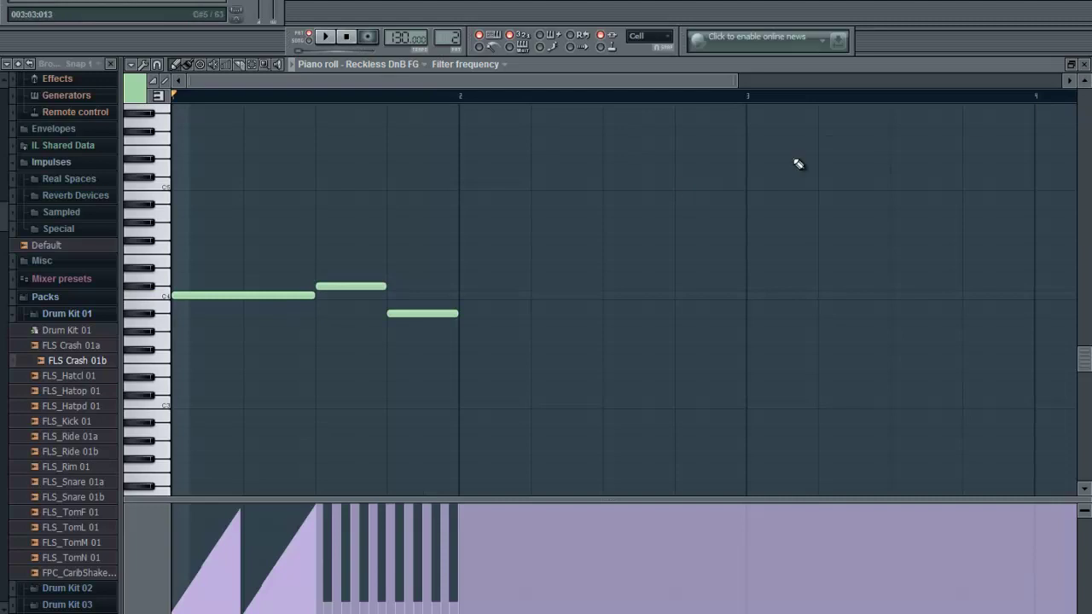
click(1084, 64)
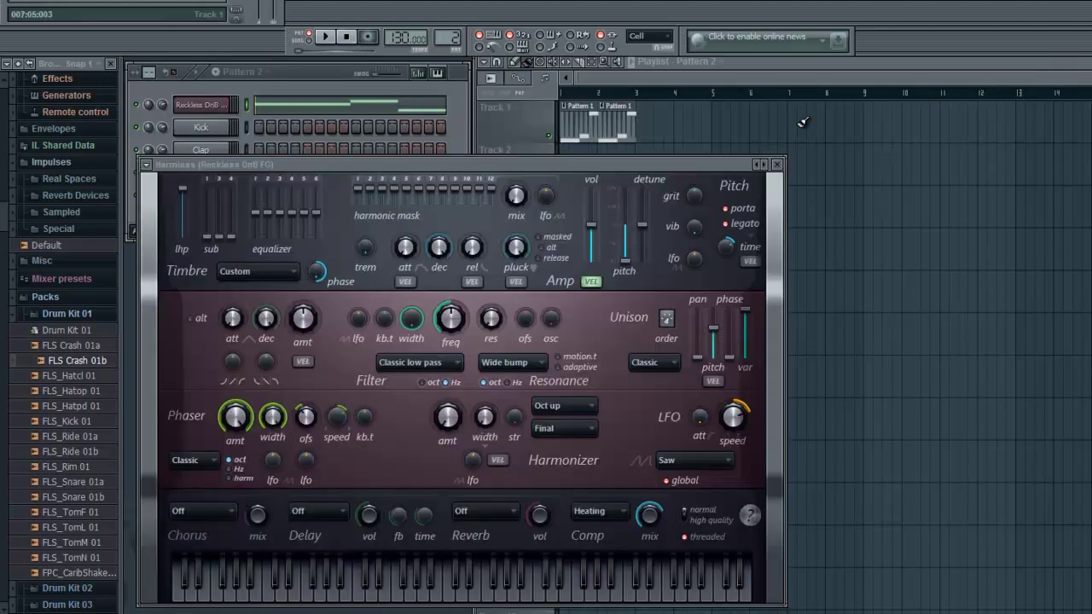
click(781, 169)
Delete the second Pattern 1 clip and remove a test Pattern 1 clip from Track 2.
right_click(628, 135)
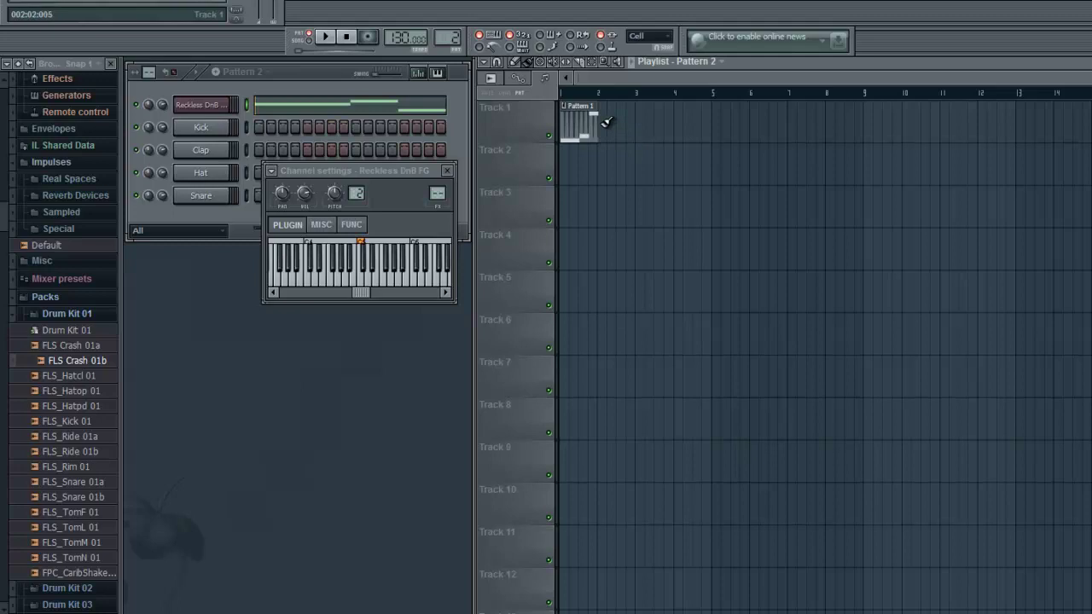
click(683, 62)
click(687, 86)
click(601, 127)
click(604, 166)
right_click(634, 167)
Place a Pattern 2 clip at bar 2 of Track 2 and remove Track 1's Pattern 1 clip.
click(303, 75)
click(669, 65)
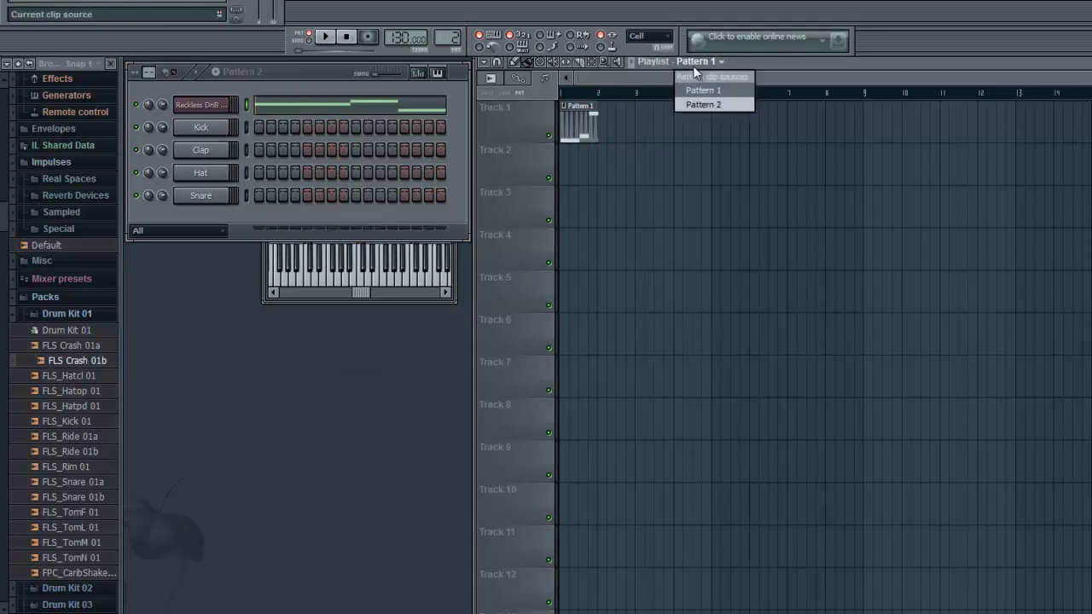
click(710, 101)
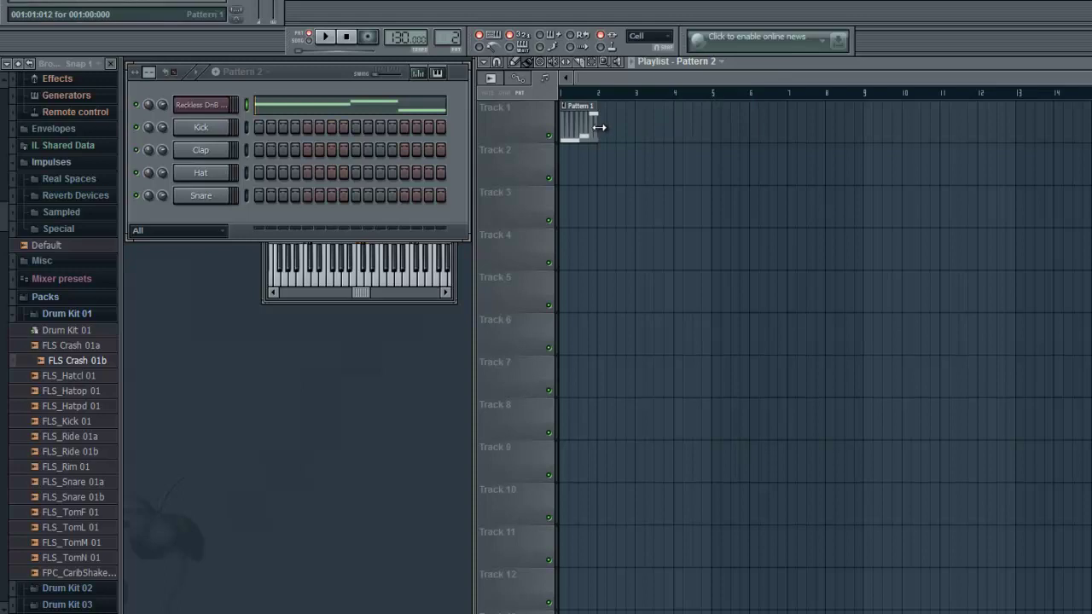
click(608, 162)
right_click(582, 119)
Place Pattern 1 clips on Track 2 at bars 1, 4, 6 and 8.
click(674, 63)
click(694, 88)
click(560, 158)
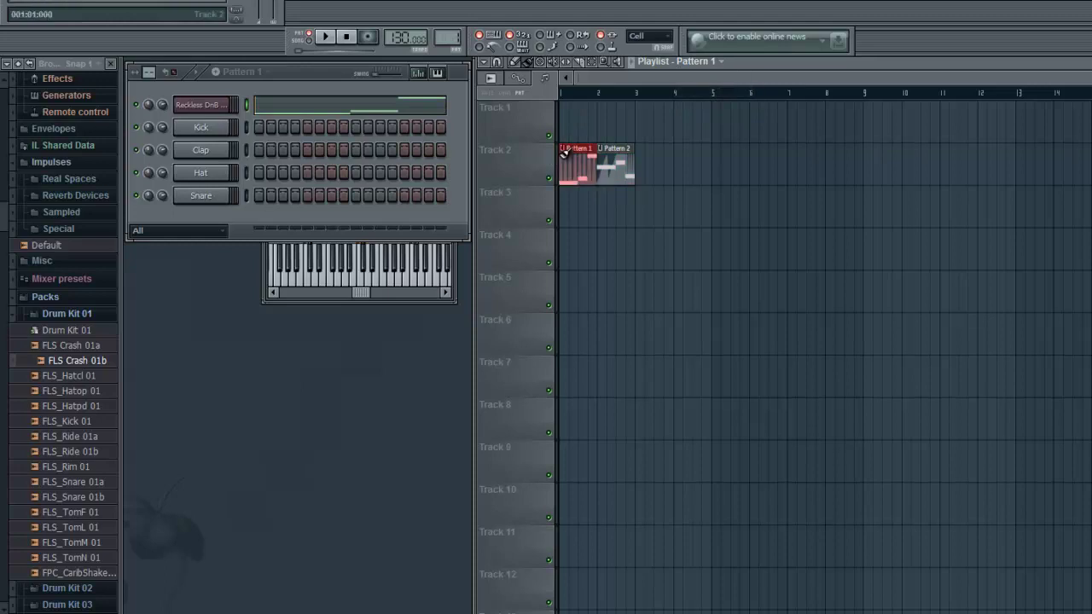
click(677, 160)
click(755, 157)
click(825, 158)
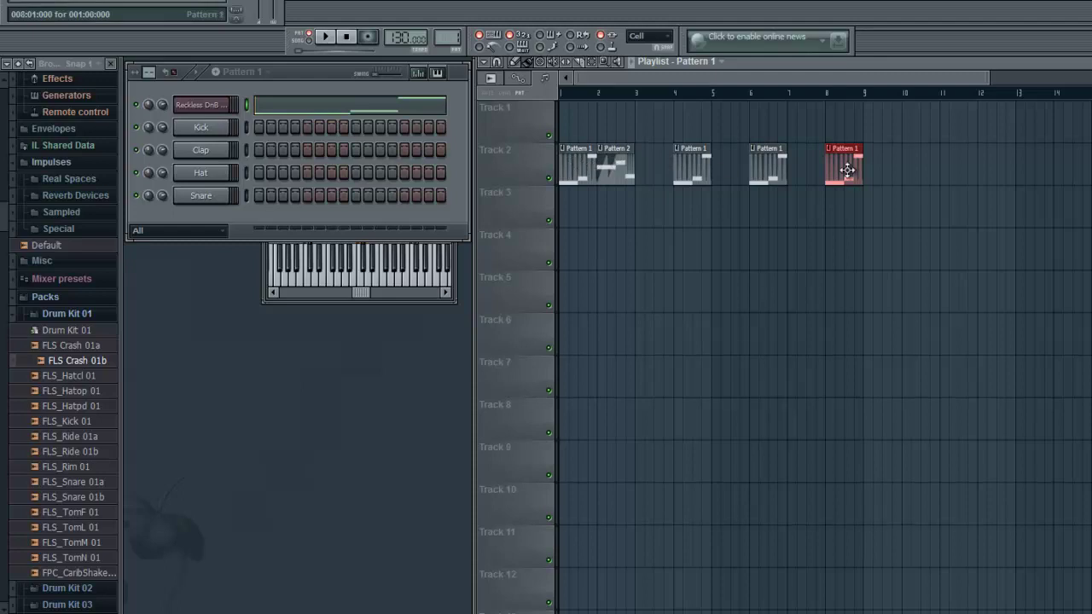
Place Pattern 2 clips on Track 2 at bars 3, 5 and 7.
click(626, 166)
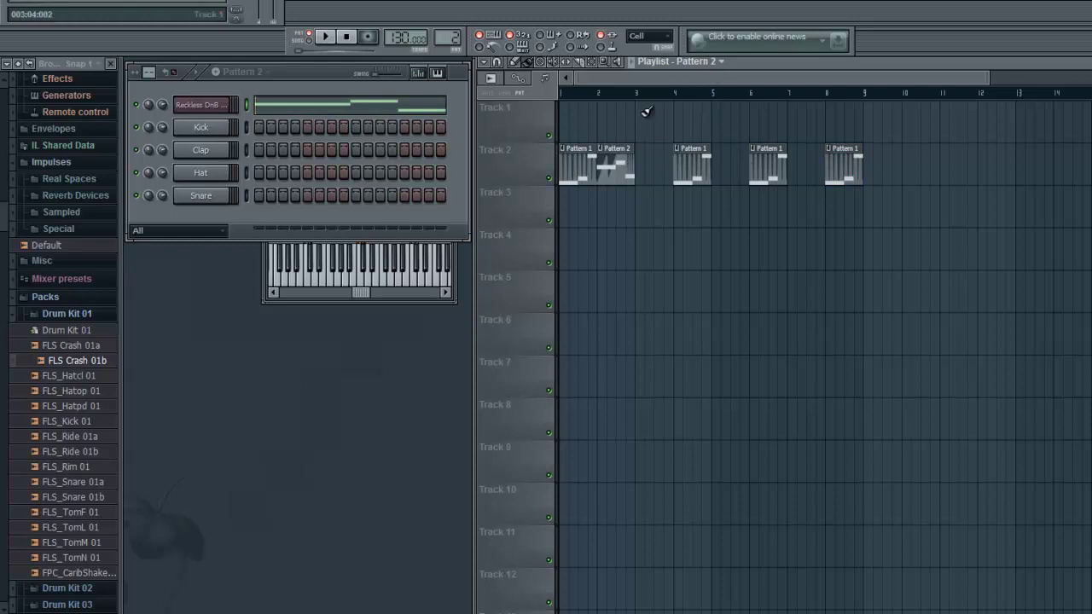
click(644, 157)
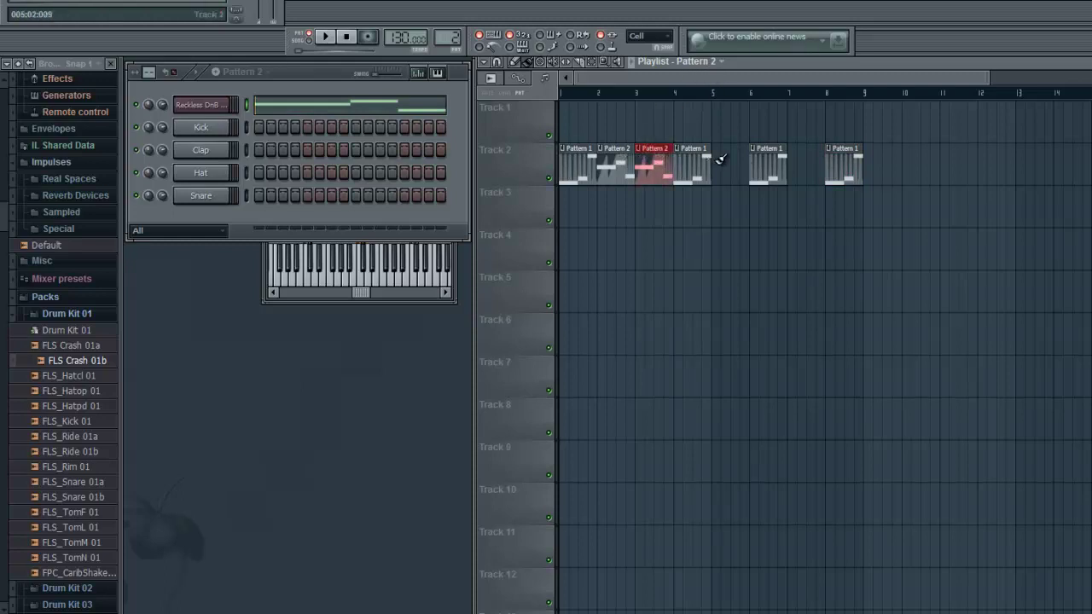
click(717, 161)
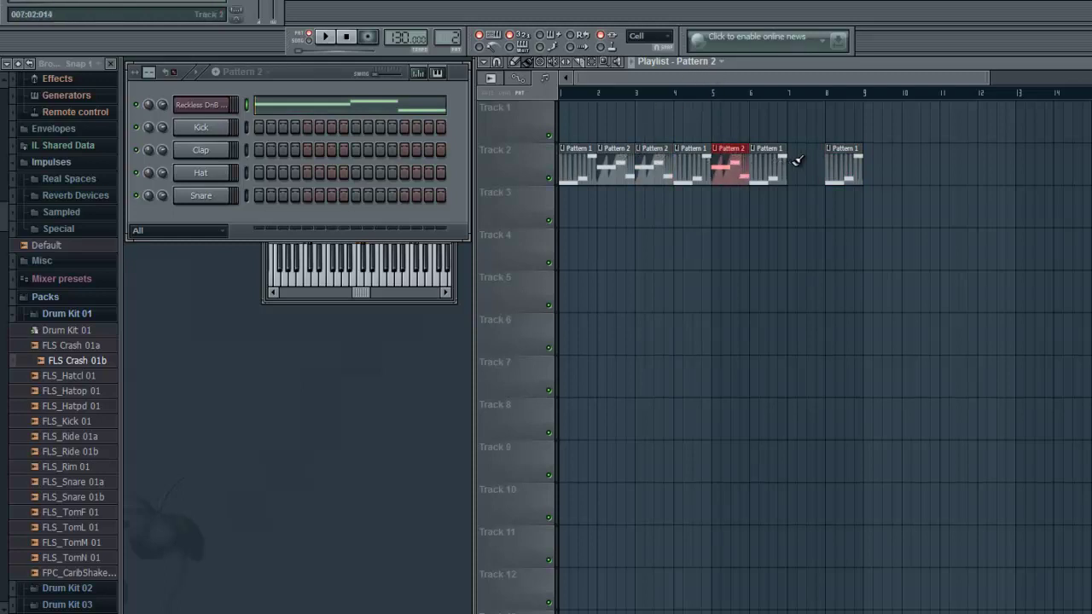
click(797, 161)
Move the alternating clips up to Track 1 and delete the stray Pattern 2 clip on Track 2.
key(ctrl+a)
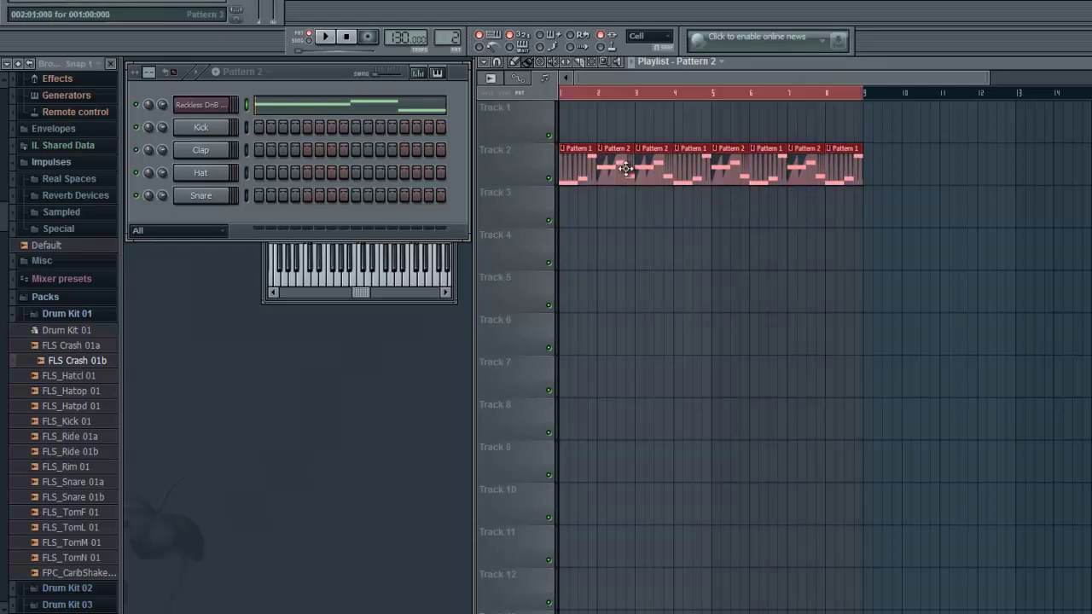
drag(576, 110, 575, 104)
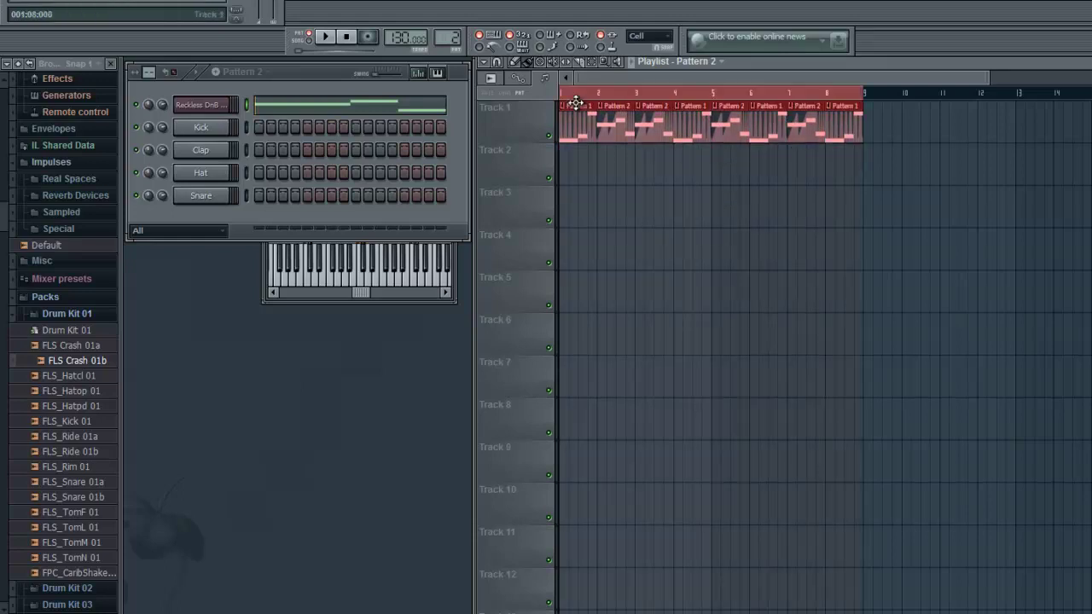
click(598, 163)
right_click(600, 165)
double_click(600, 165)
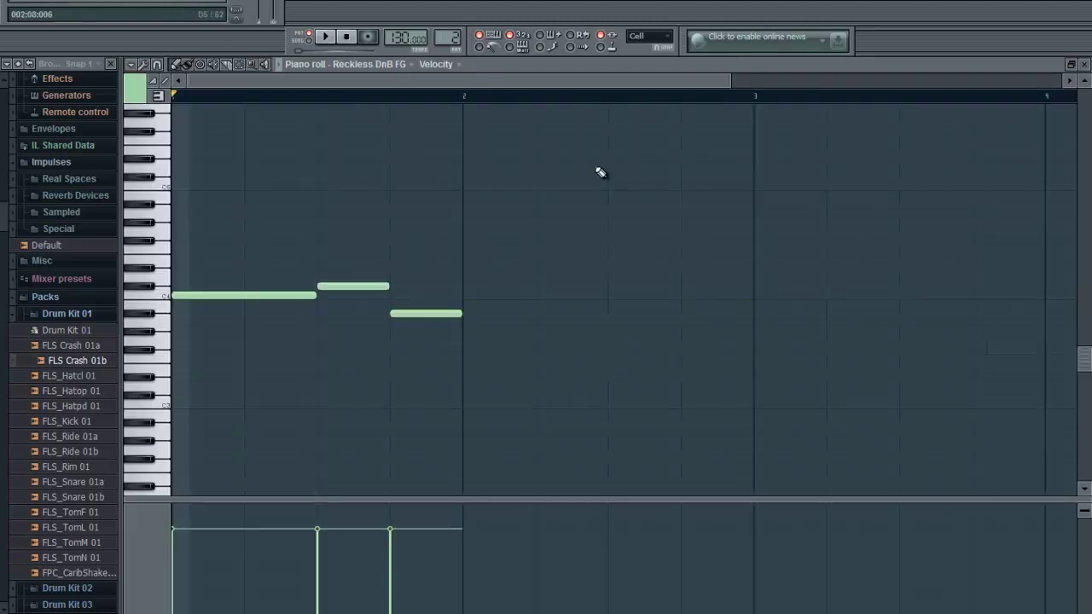
click(1077, 72)
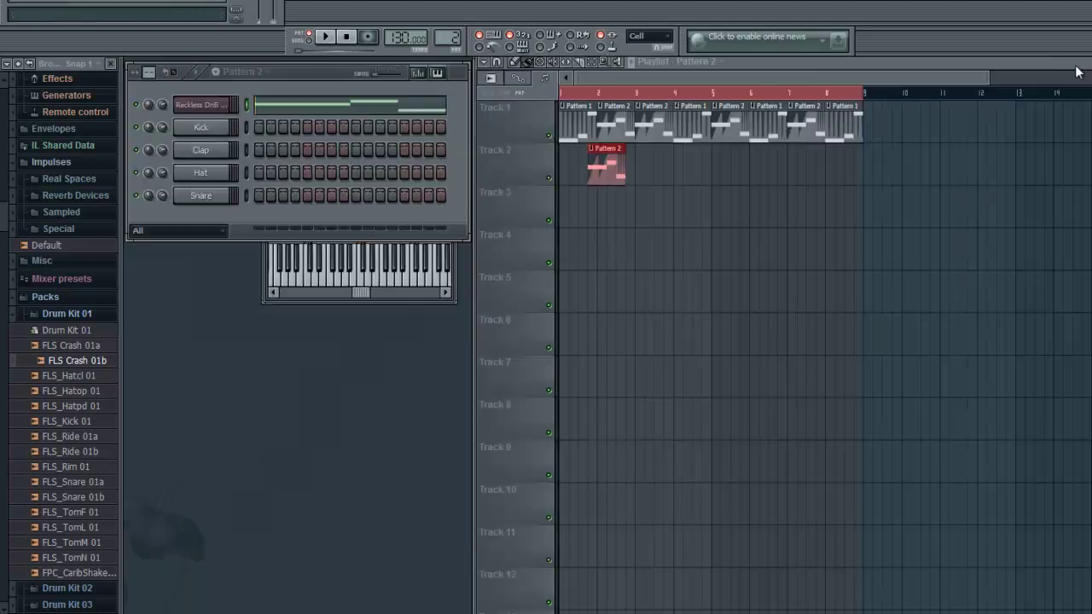
right_click(592, 177)
Create a new empty Pattern 3 with Find first empty pattern.
click(629, 92)
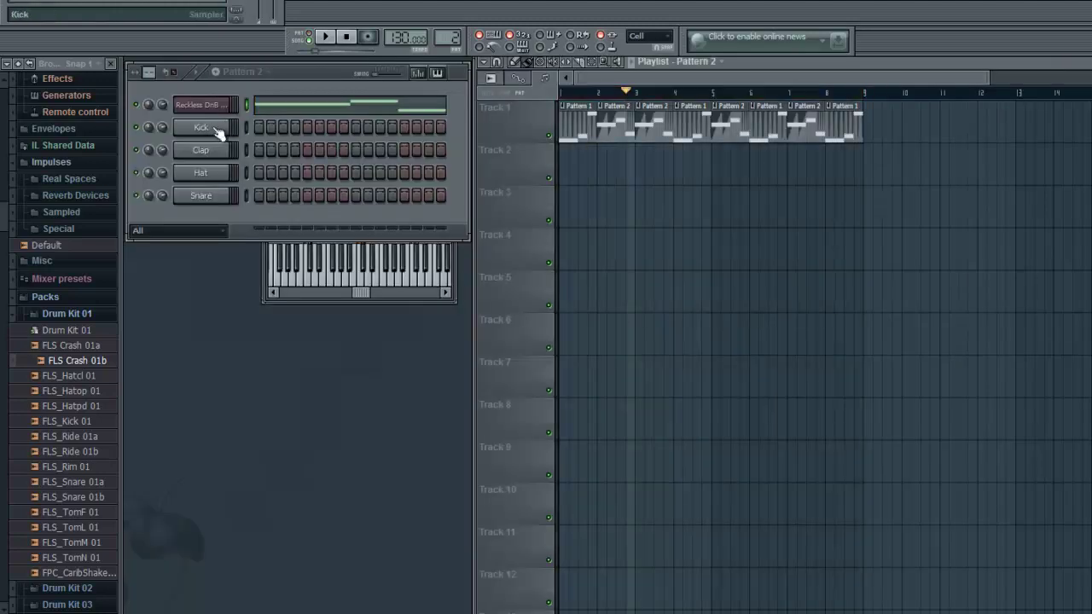
click(239, 71)
click(293, 91)
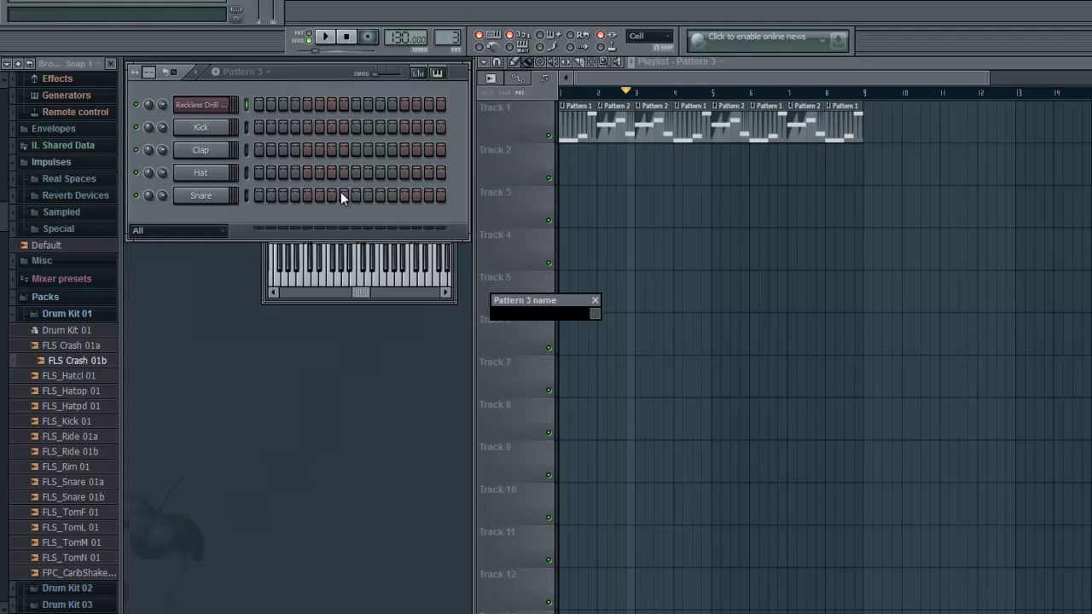
key(Return)
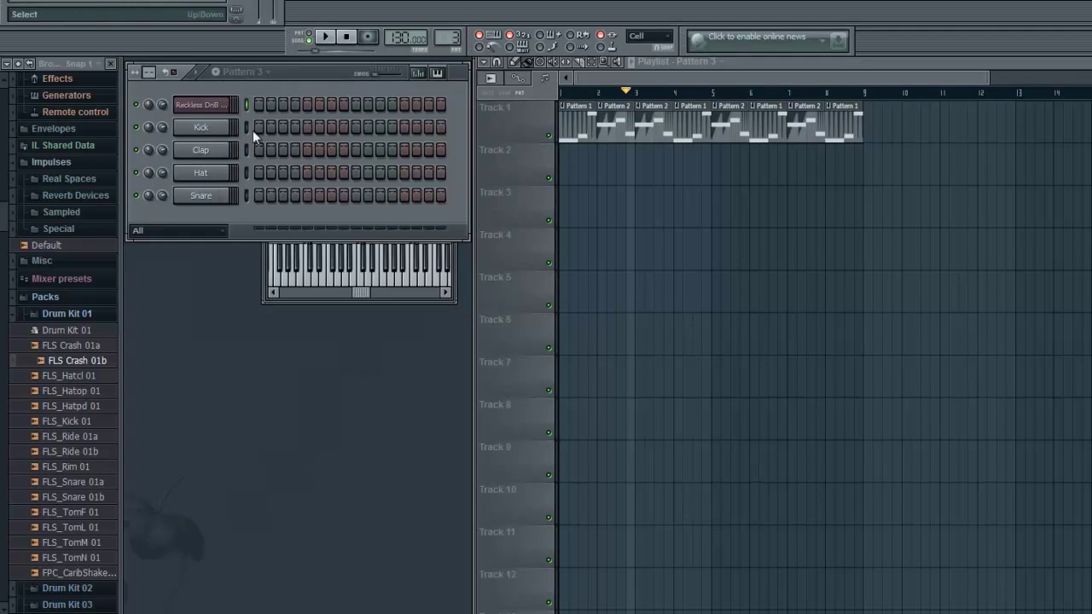
Add a mid-bar snare, paint Pattern 3 along Track 2 through bar 8, and fill hats every 2 steps.
click(357, 195)
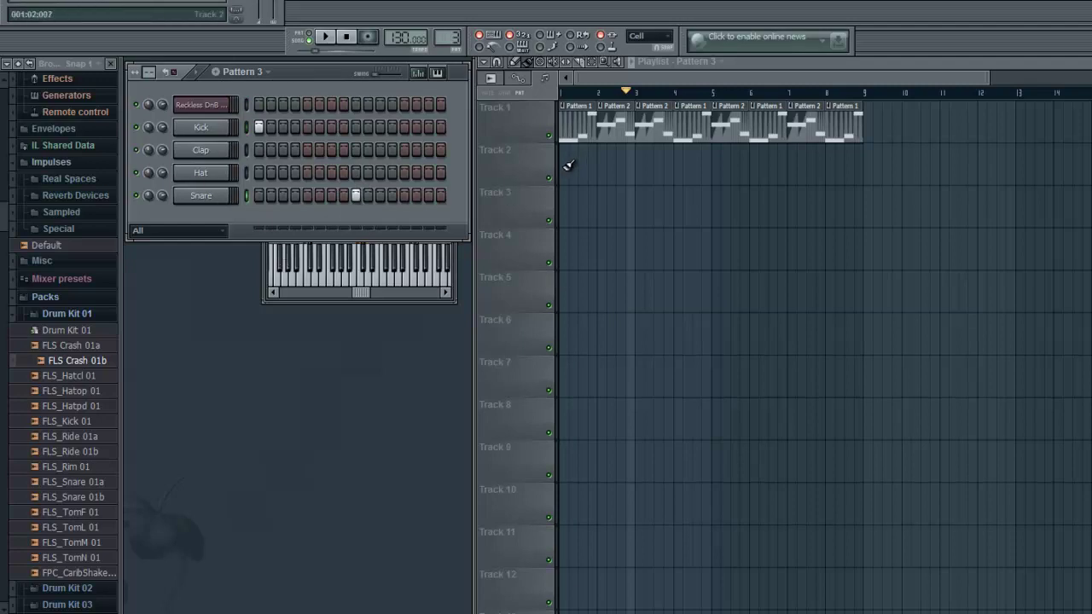
drag(567, 166, 838, 167)
click(199, 177)
right_click(199, 176)
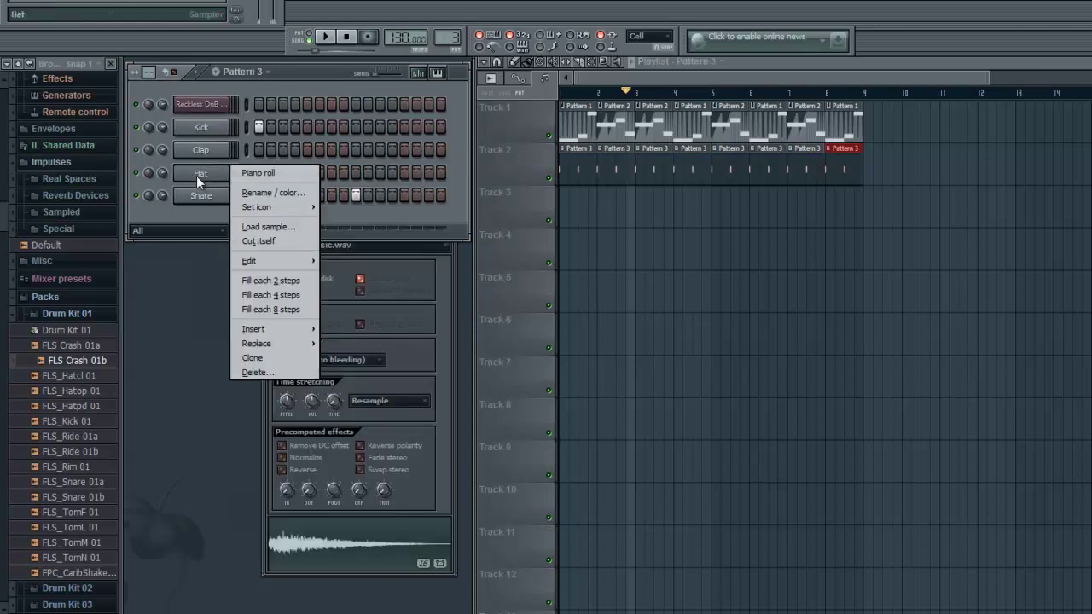
click(298, 284)
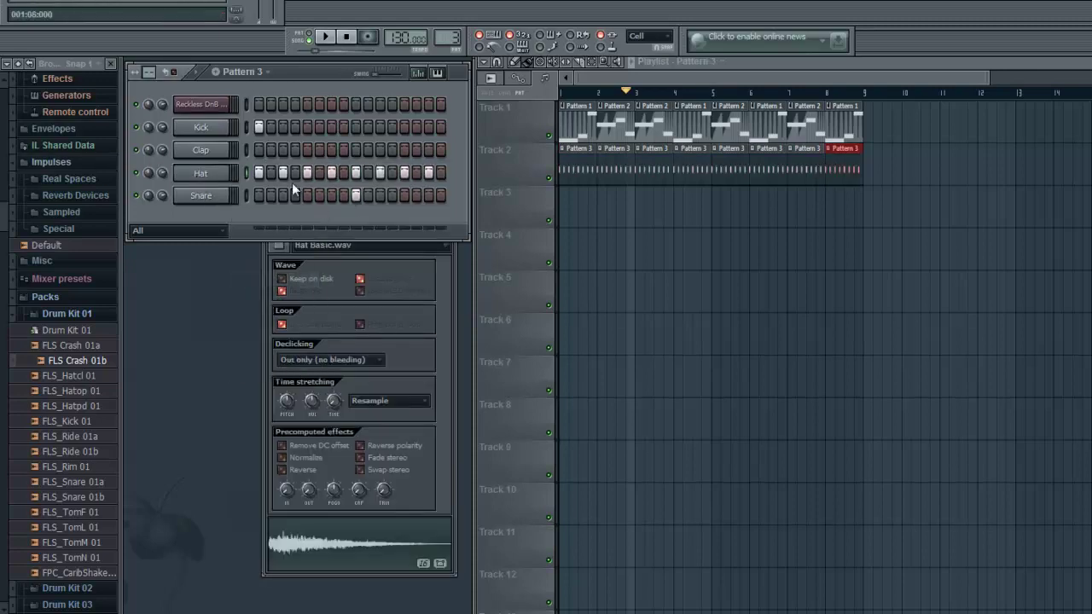
click(438, 173)
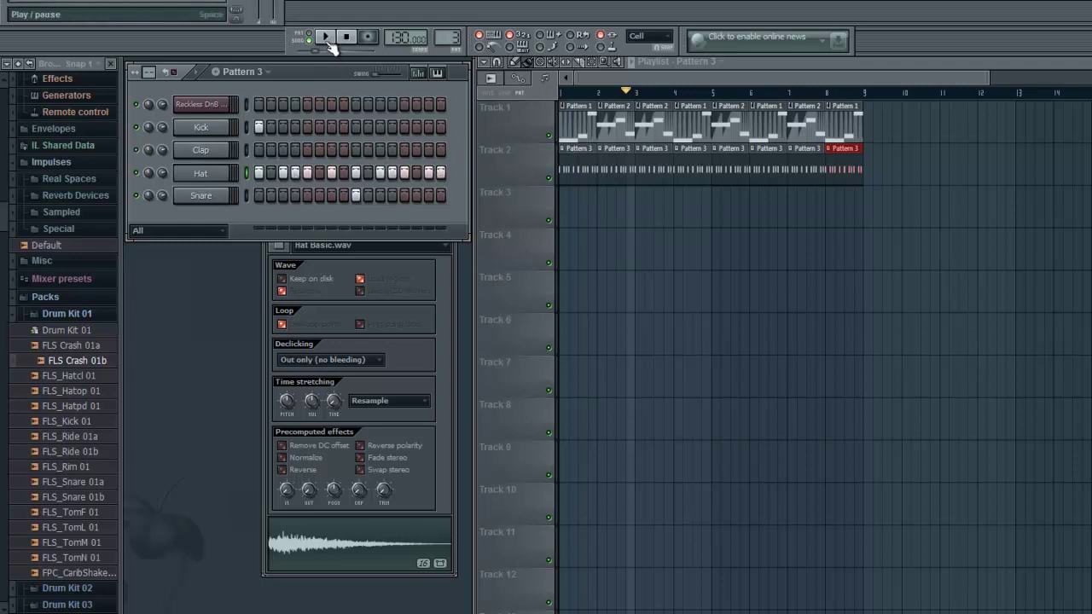
key(space)
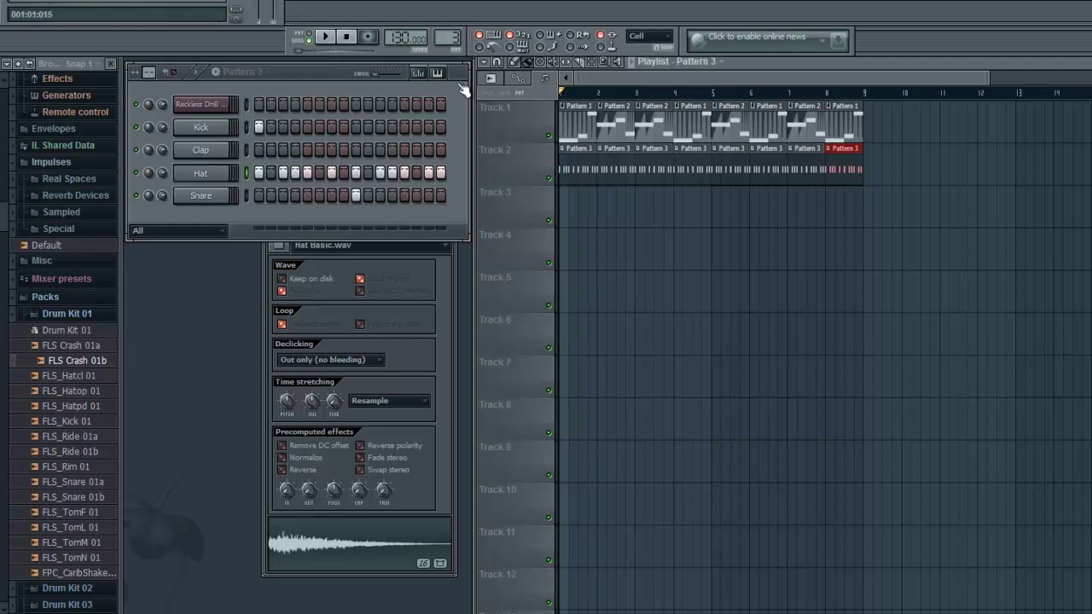
click(326, 37)
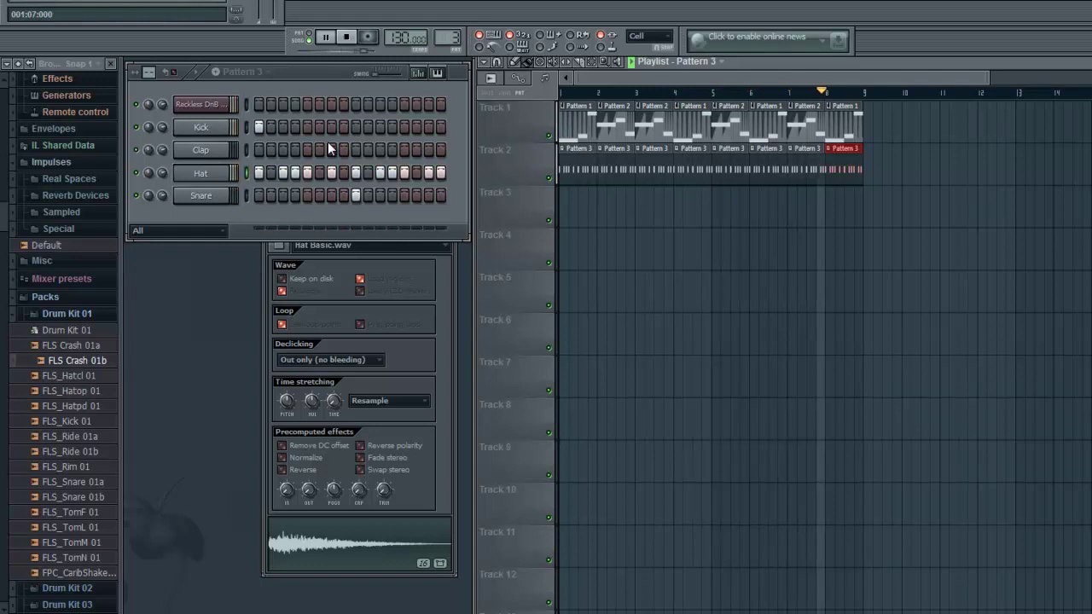
click(348, 41)
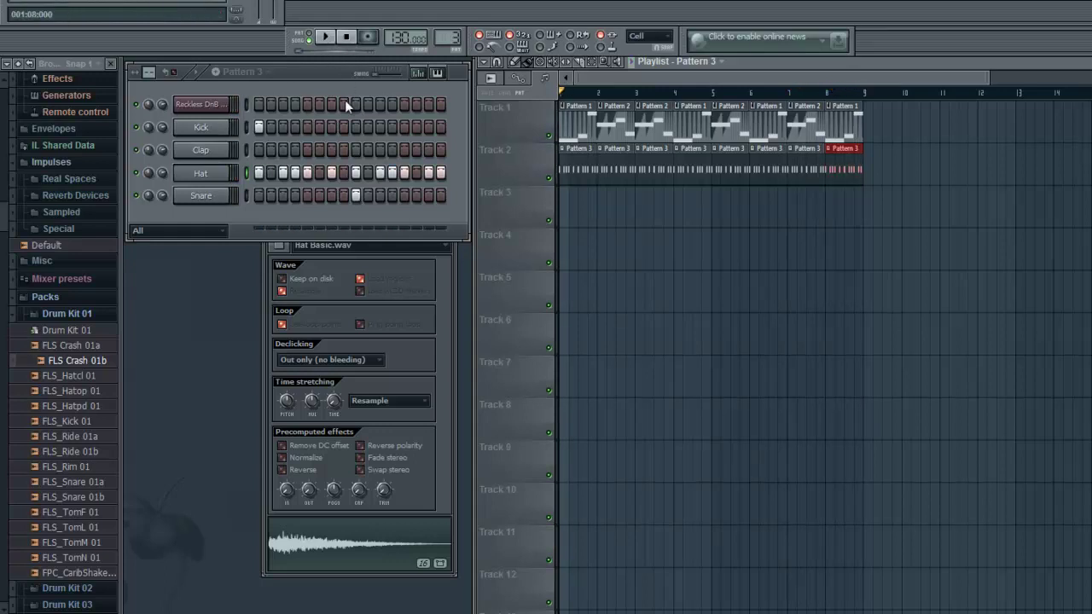
Raise Reckless DnB FG's filter frequency to about 91% and create its automation clip.
click(212, 105)
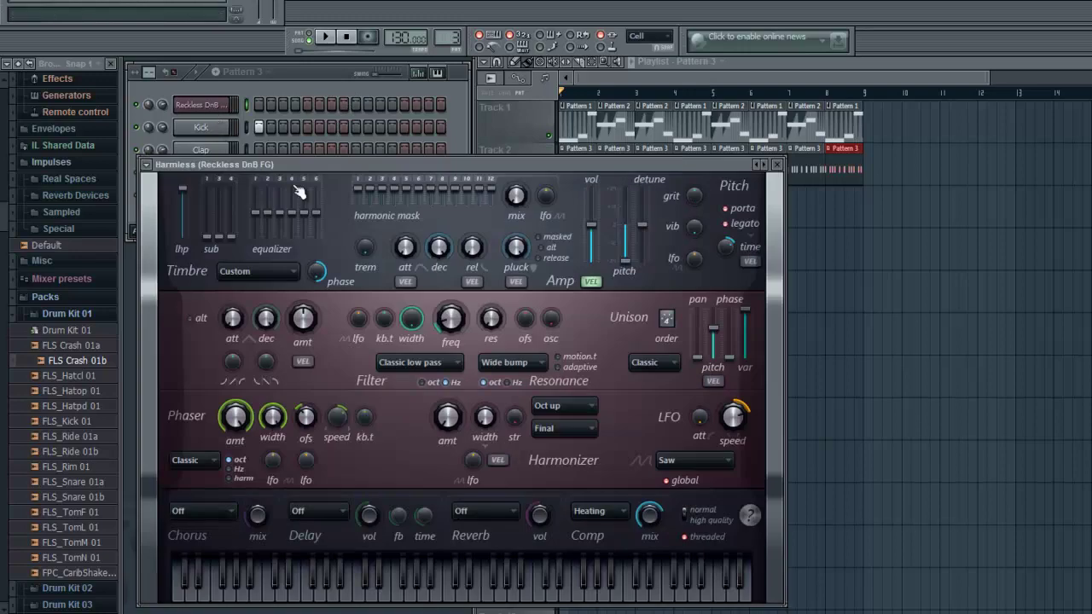
right_click(447, 319)
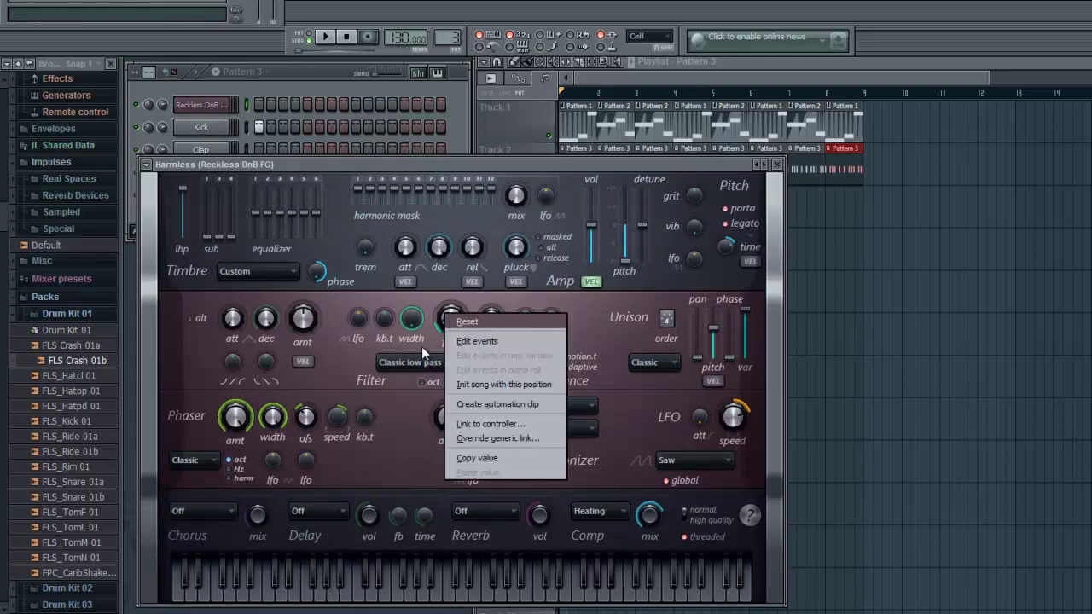
click(421, 346)
mouse_move(432, 341)
mouse_down()
mouse_move(465, 29)
mouse_move(418, 74)
mouse_move(500, 101)
mouse_up()
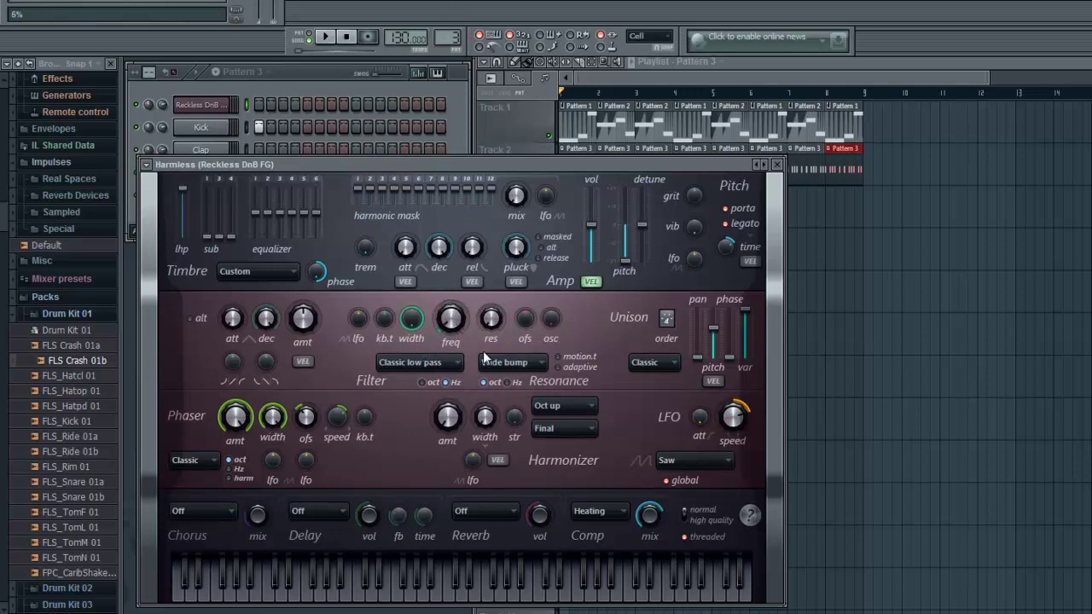
right_click(454, 313)
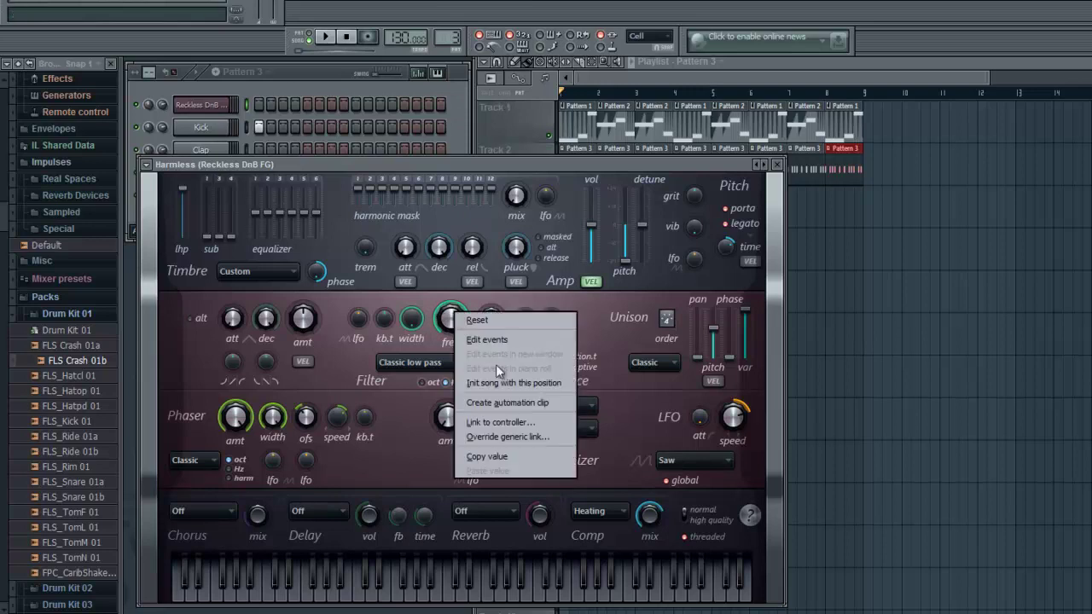
click(524, 407)
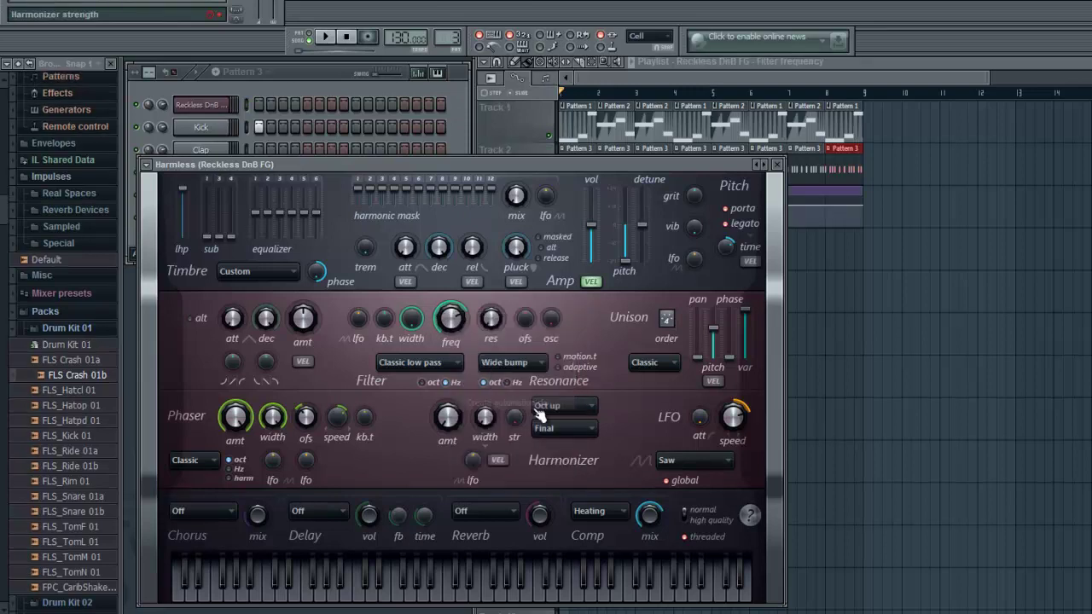
click(777, 164)
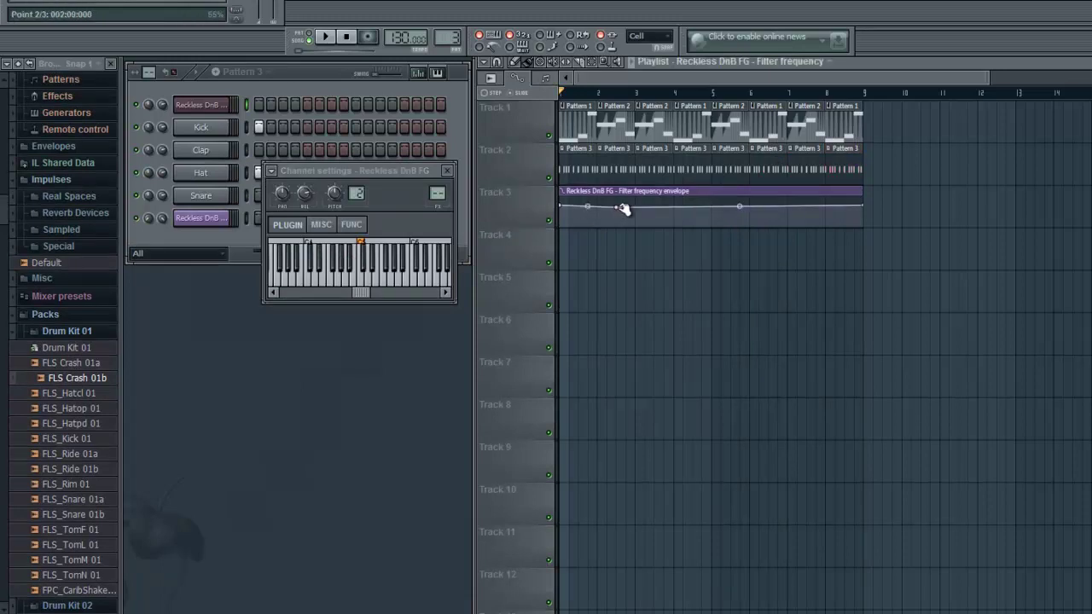
Add automation points, pull one down into a dip, and curve the following rise.
right_click(619, 207)
right_click(596, 207)
right_click(635, 207)
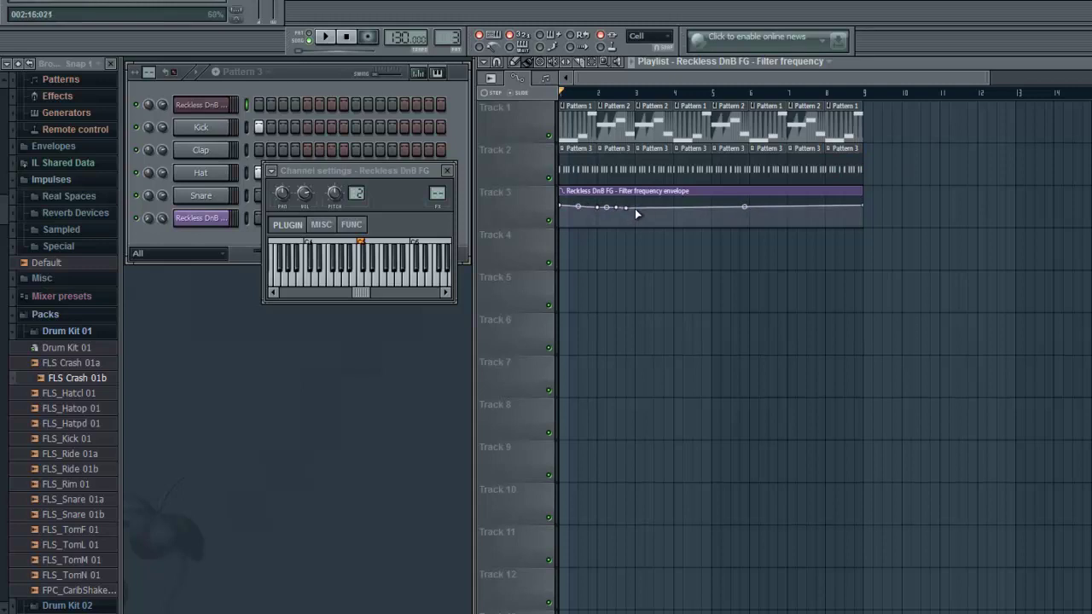
right_click(644, 207)
right_click(675, 206)
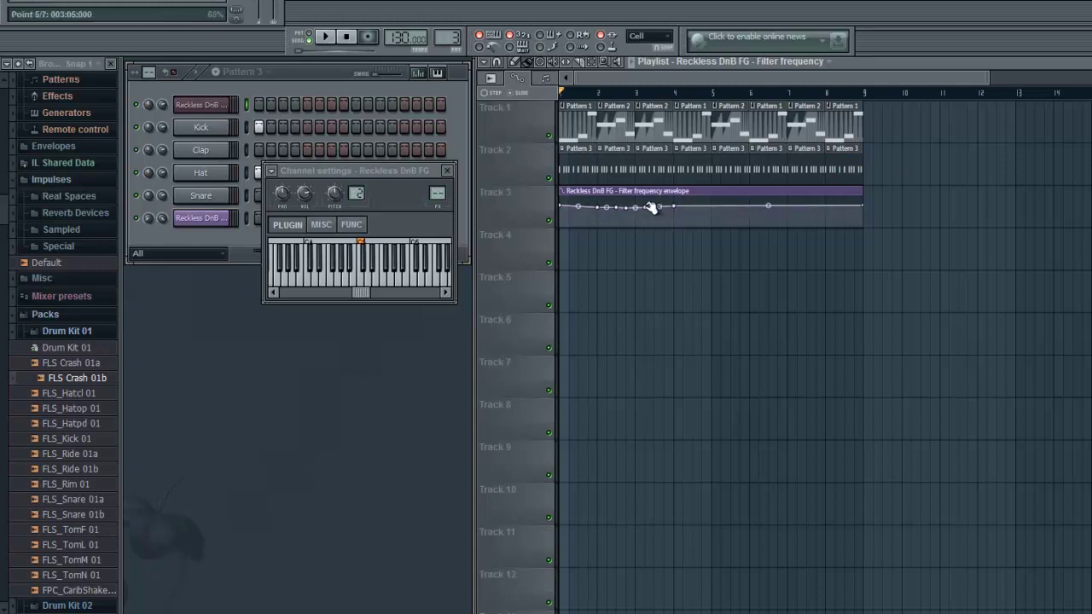
mouse_move(652, 208)
mouse_down()
mouse_move(636, 223)
mouse_move(683, 202)
mouse_up()
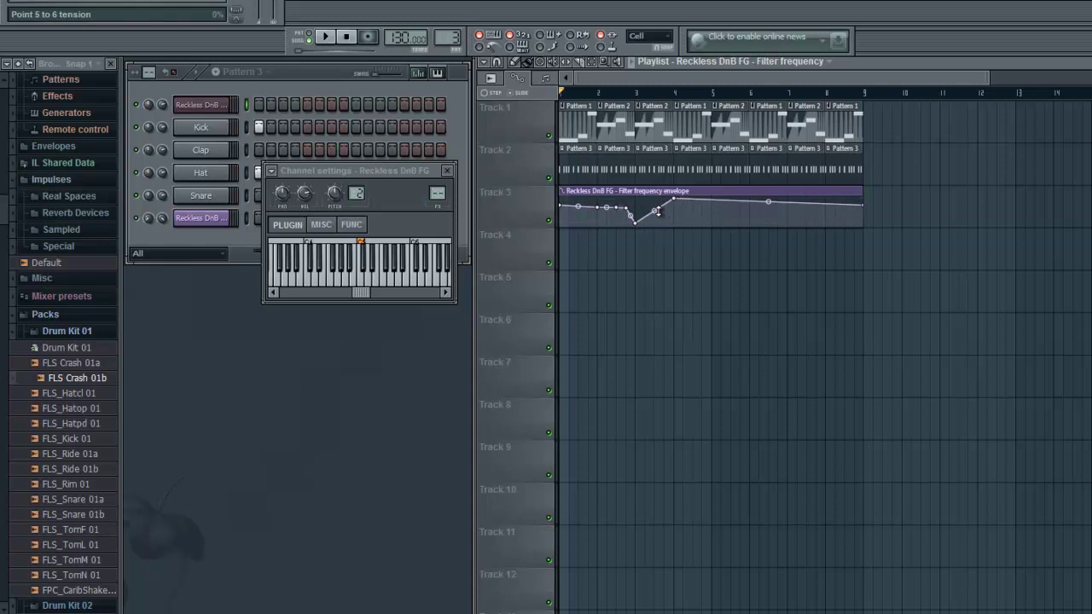
mouse_move(658, 211)
mouse_down()
mouse_move(657, 259)
mouse_move(653, 234)
mouse_up()
Delete the filter-frequency automation clip from Track 3.
right_click(731, 192)
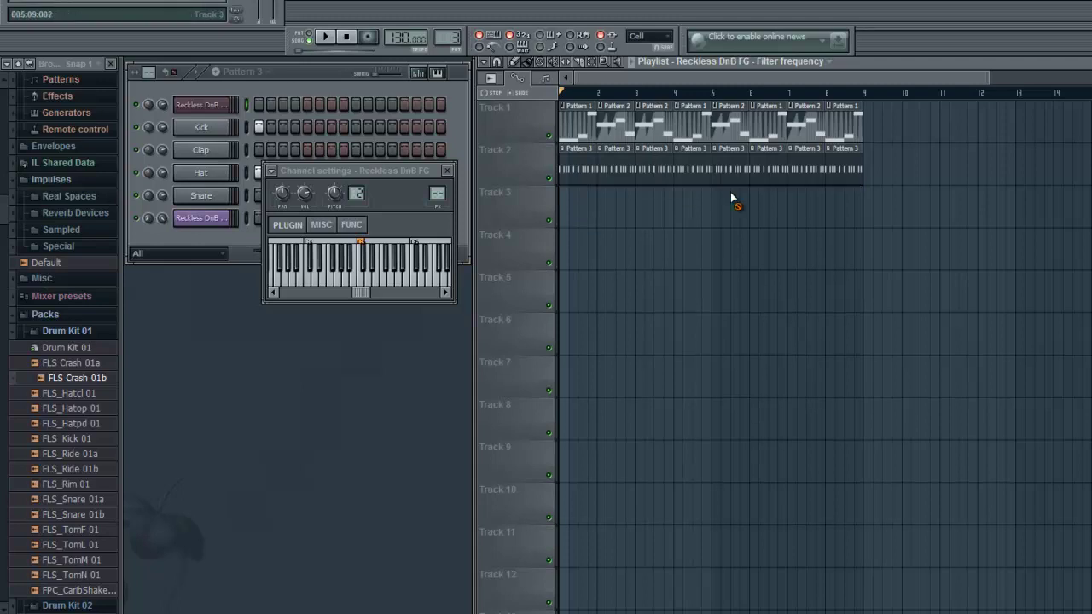
double_click(588, 111)
click(1086, 65)
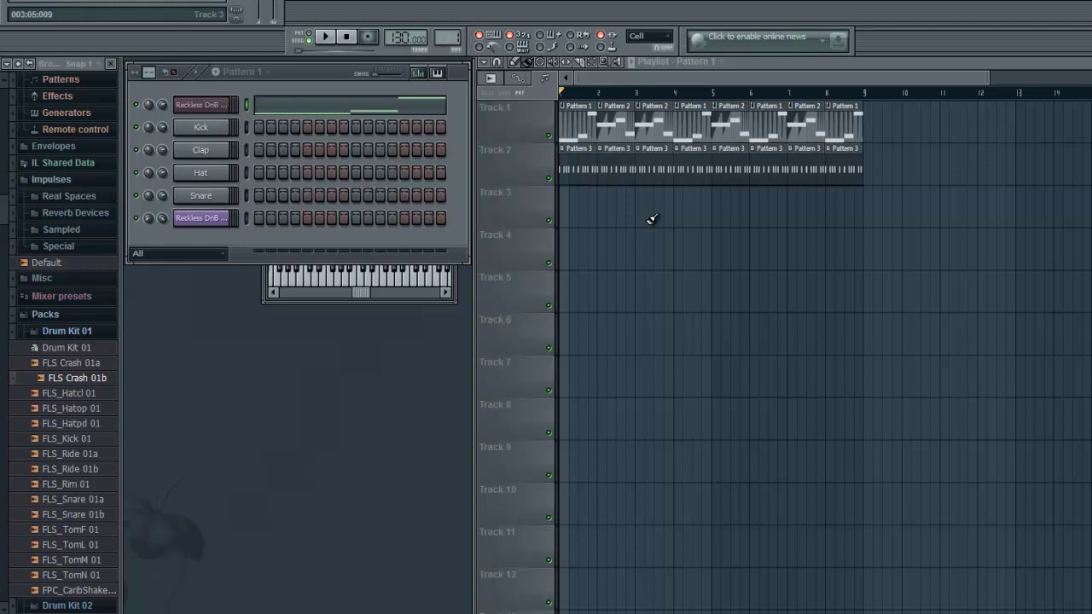
Delete the filter-frequency automation channel from the Channel rack and confirm.
right_click(215, 221)
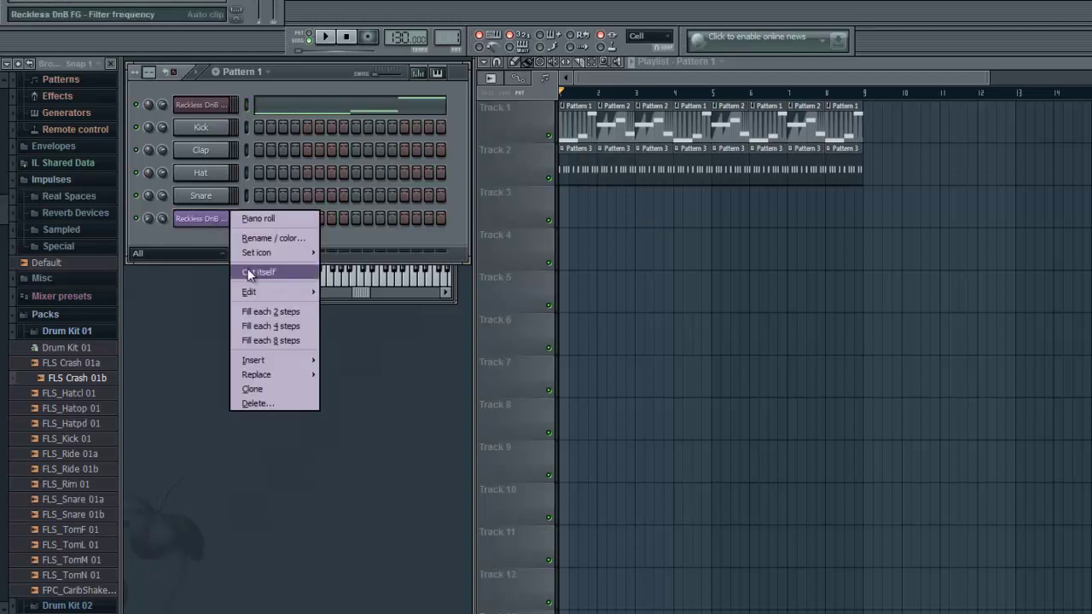
click(279, 403)
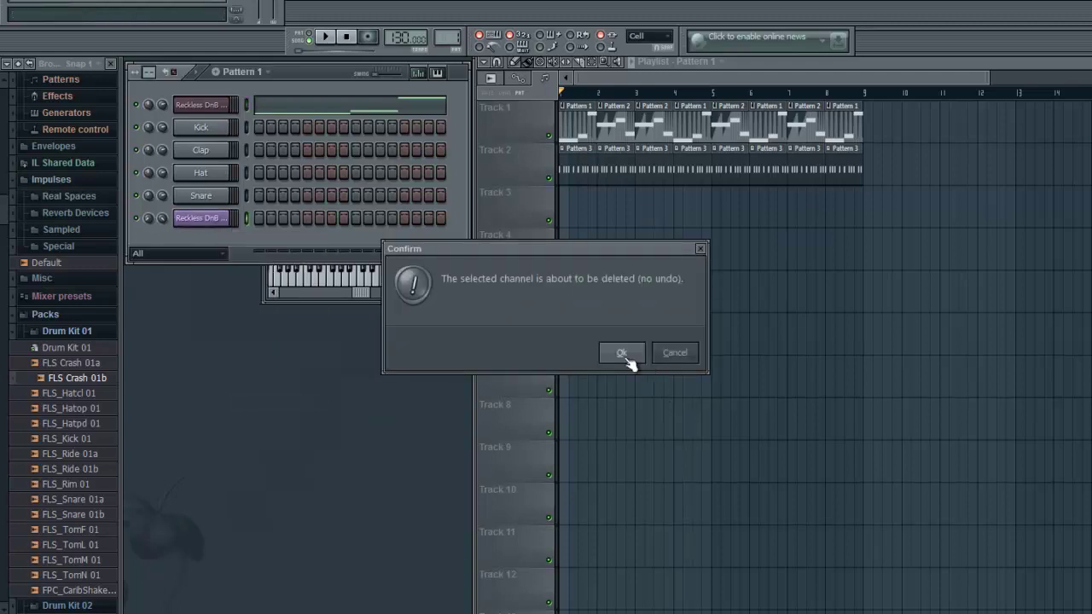
click(611, 358)
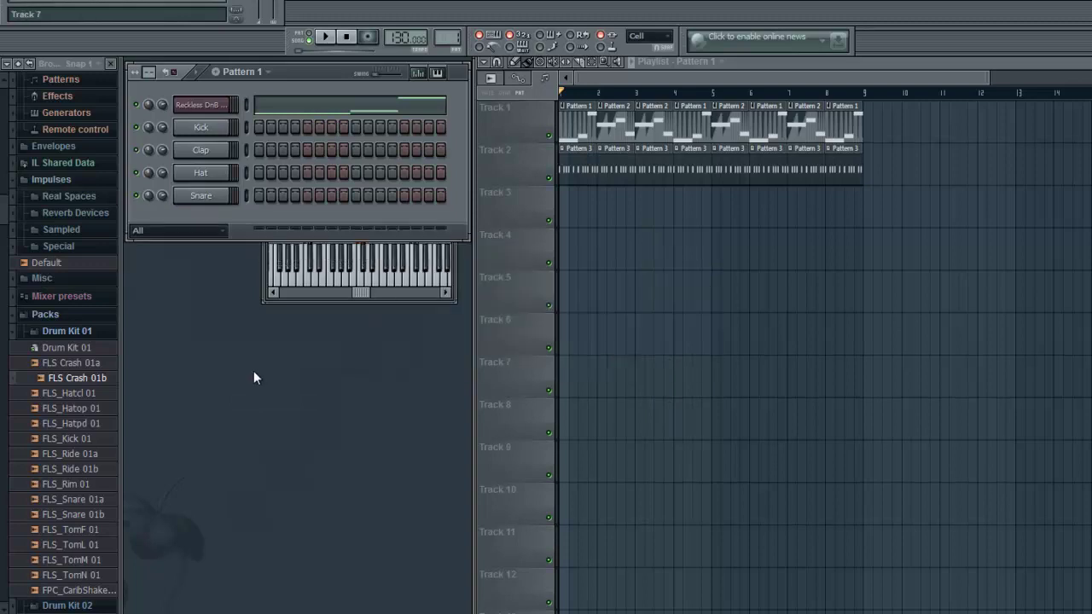